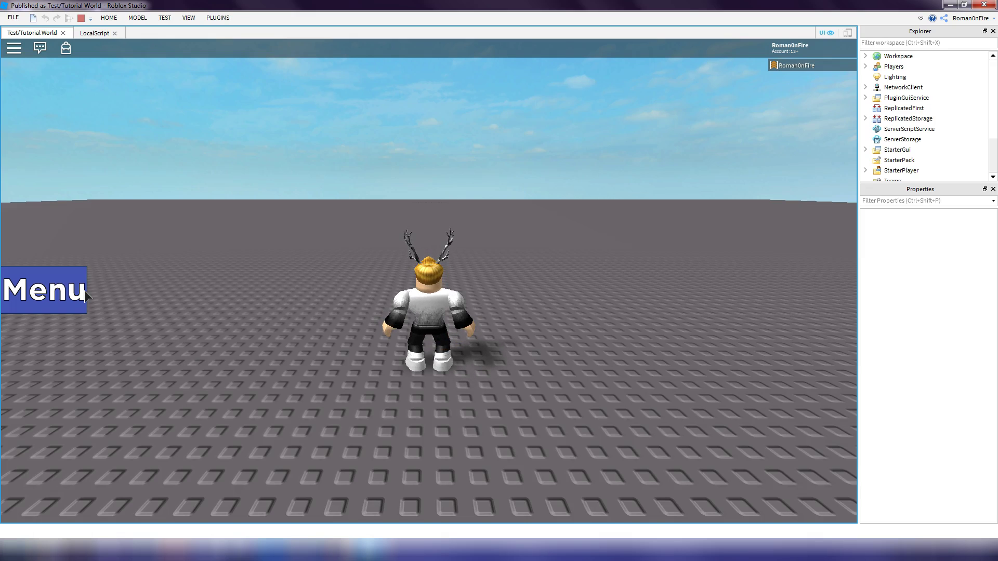
Test the in-game Menu button by opening and closing the Hello! frame, and stop the play test
click(72, 293)
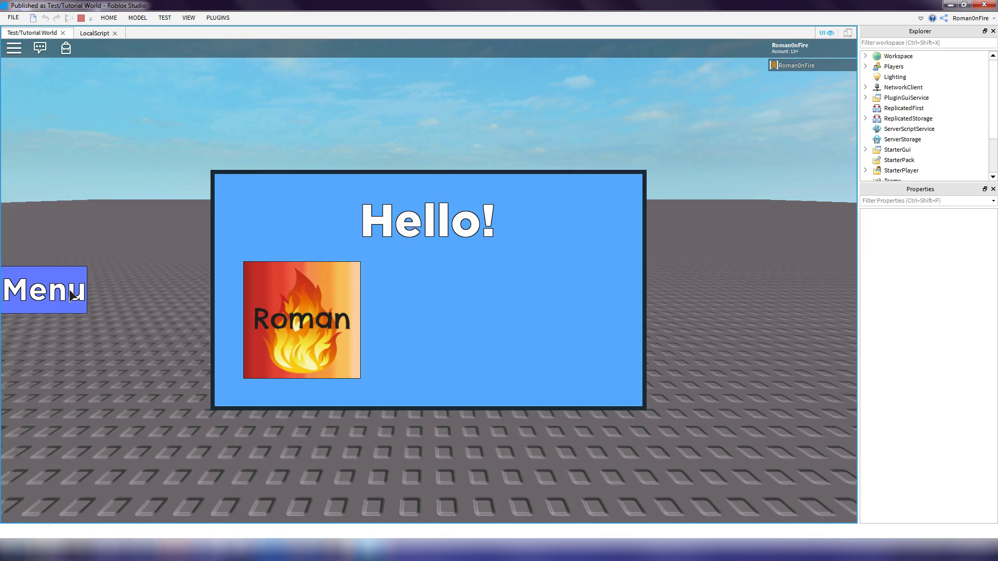
click(73, 293)
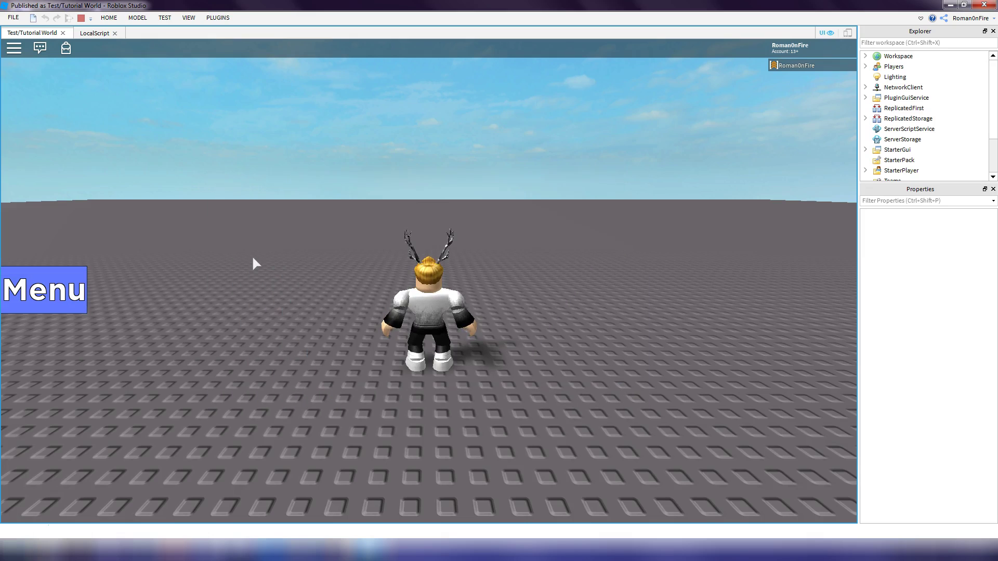
key(shift+F5)
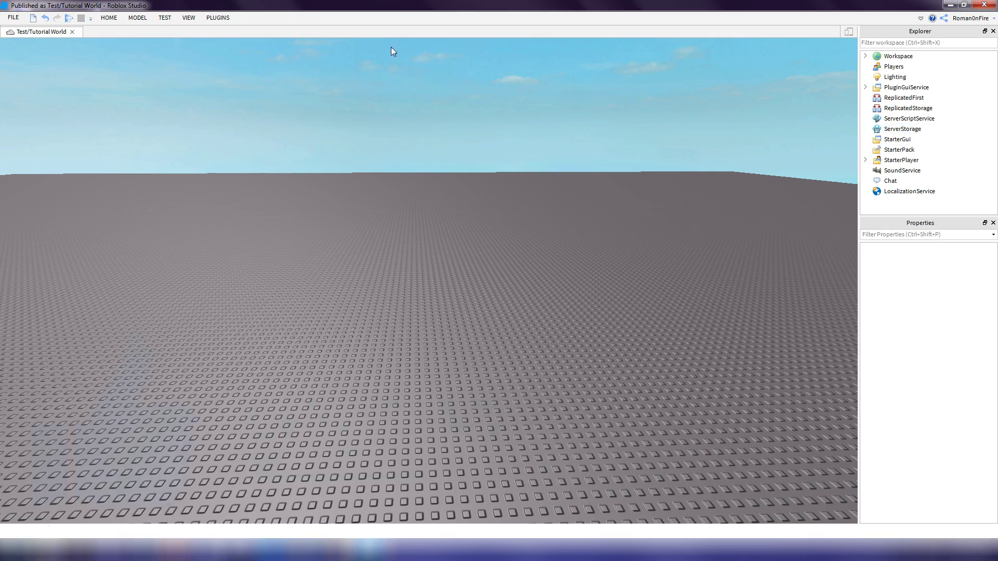
click(188, 19)
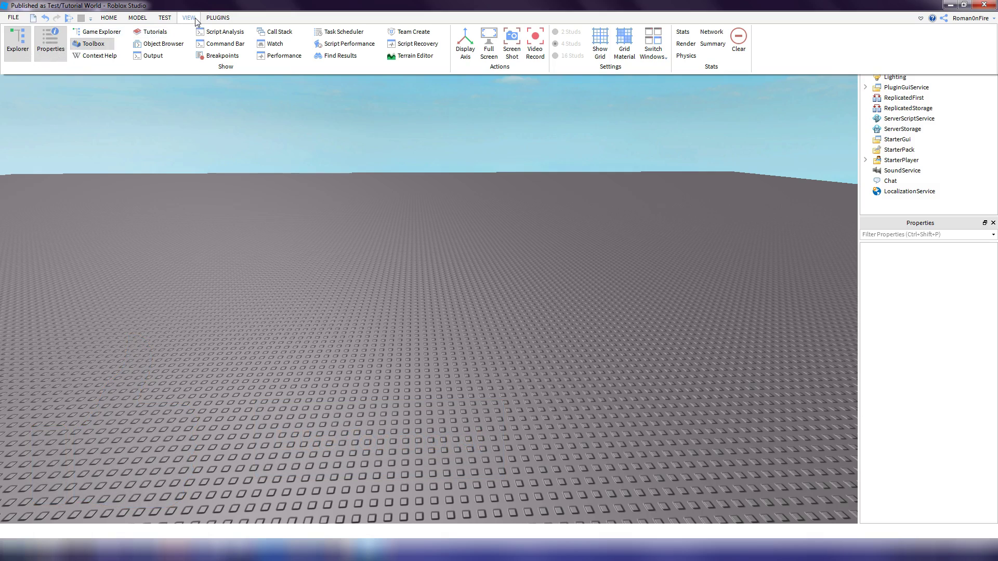
click(281, 127)
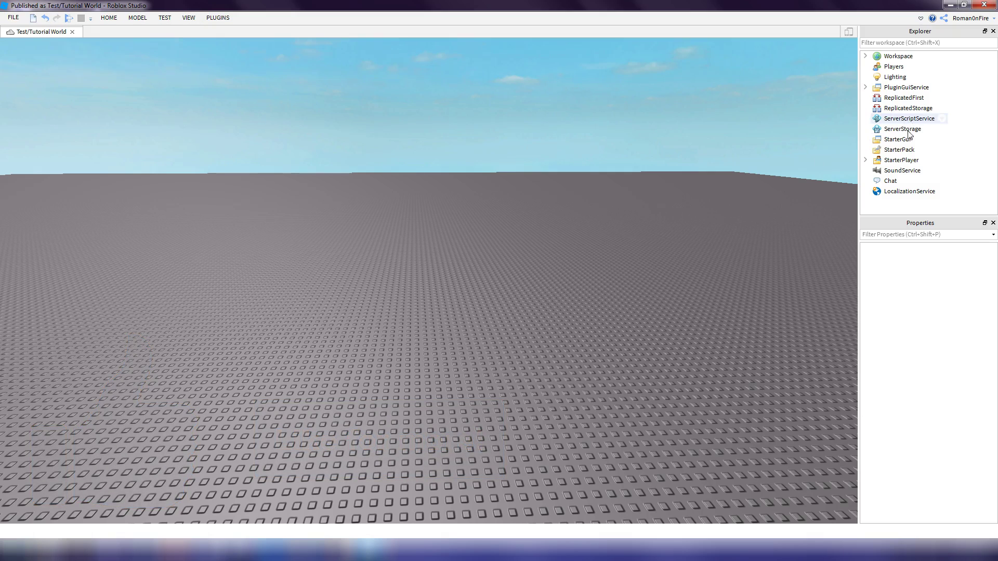
Insert a ScreenGui object into StarterGui
click(884, 142)
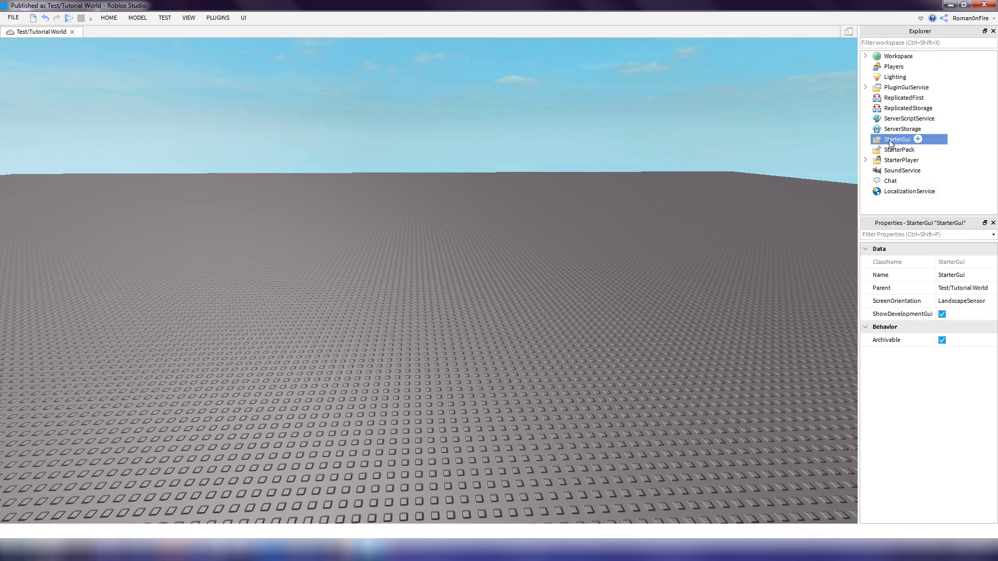
right_click(891, 144)
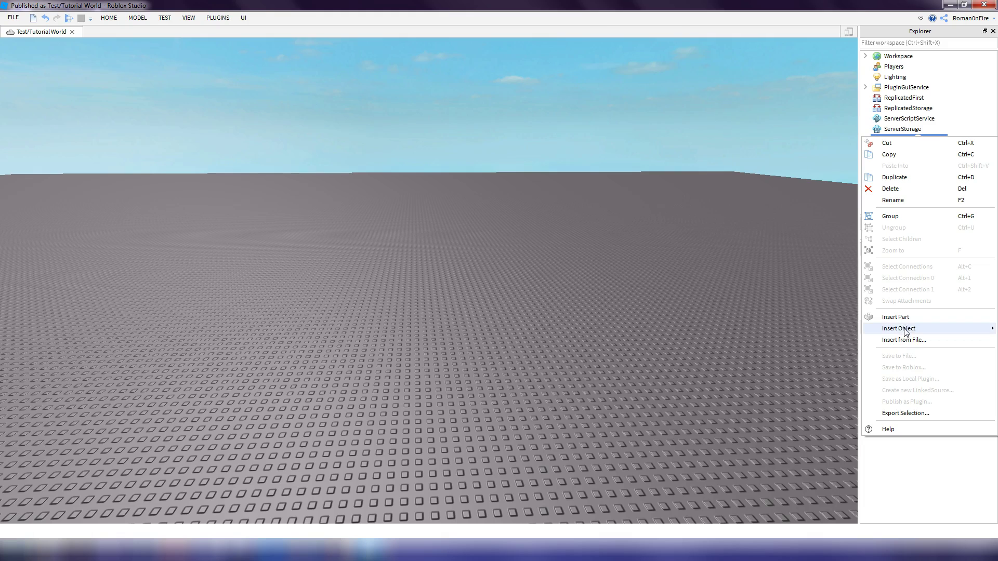
mouse_move(905, 330)
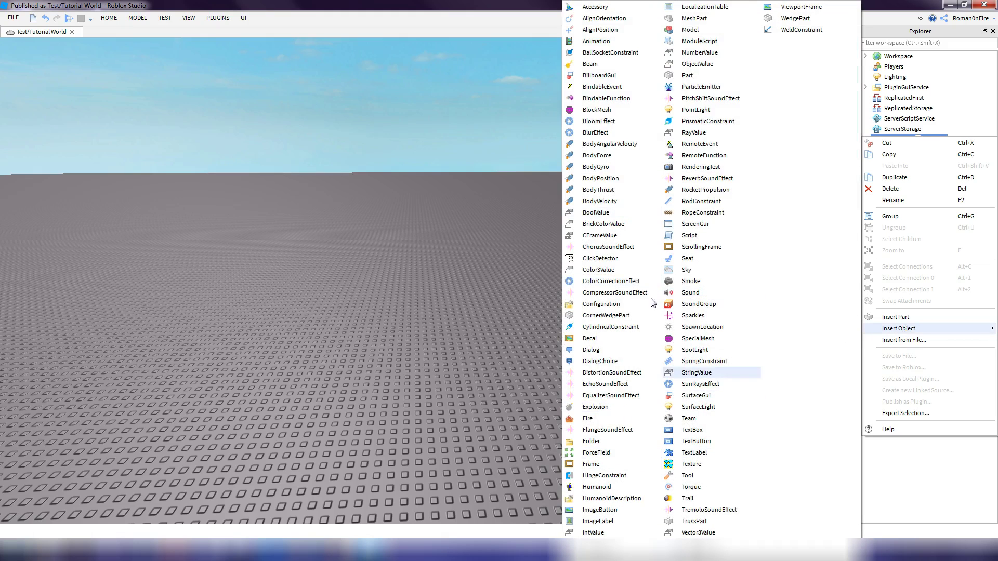
click(695, 224)
Insert a TextButton into the new ScreenGui
click(890, 150)
right_click(888, 155)
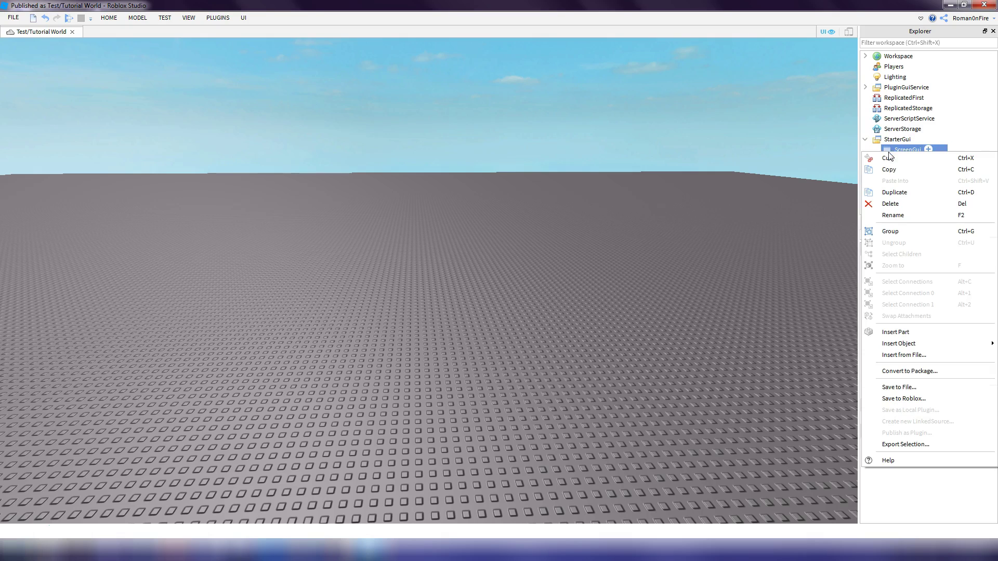
mouse_move(899, 347)
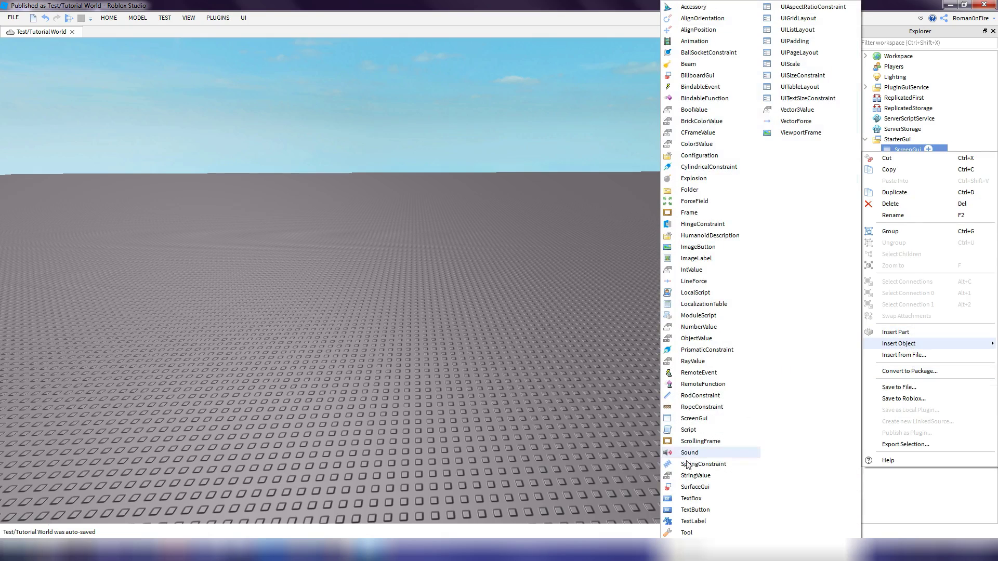
click(695, 510)
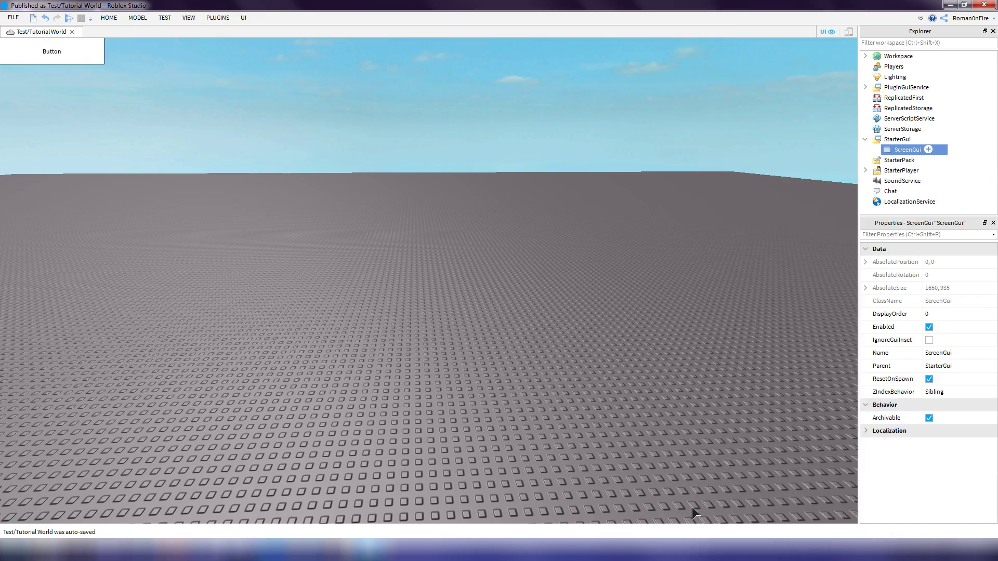
Set the TextButton's background colour to red (255, 0, 4)
right_drag(742, 411, 420, 310)
click(918, 160)
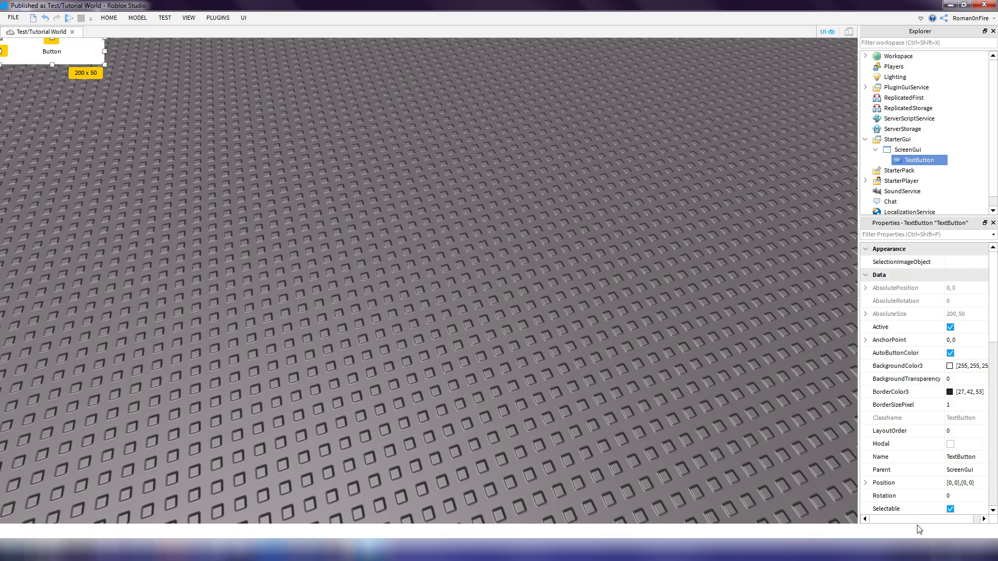
scroll(970, 377, down, 1)
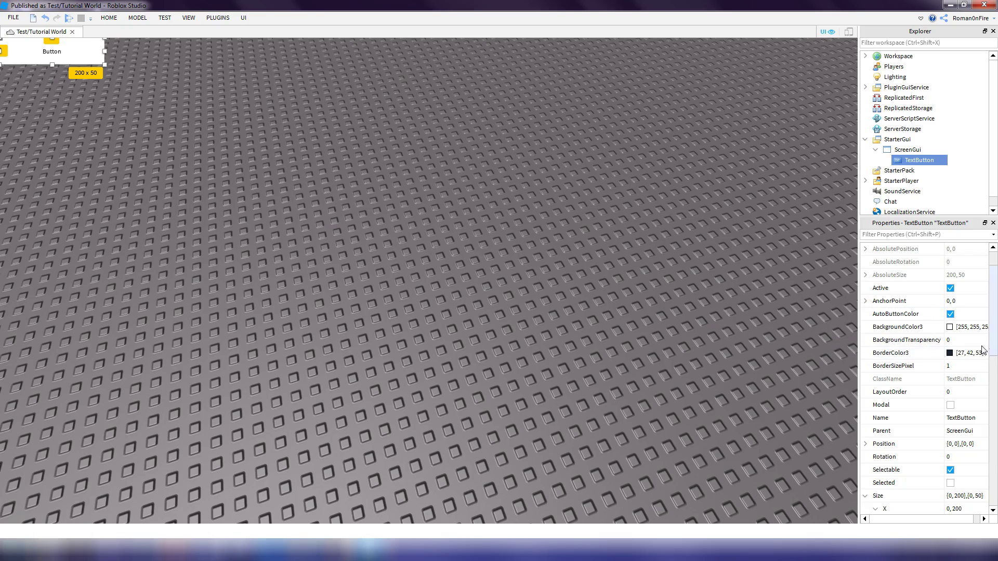
click(949, 329)
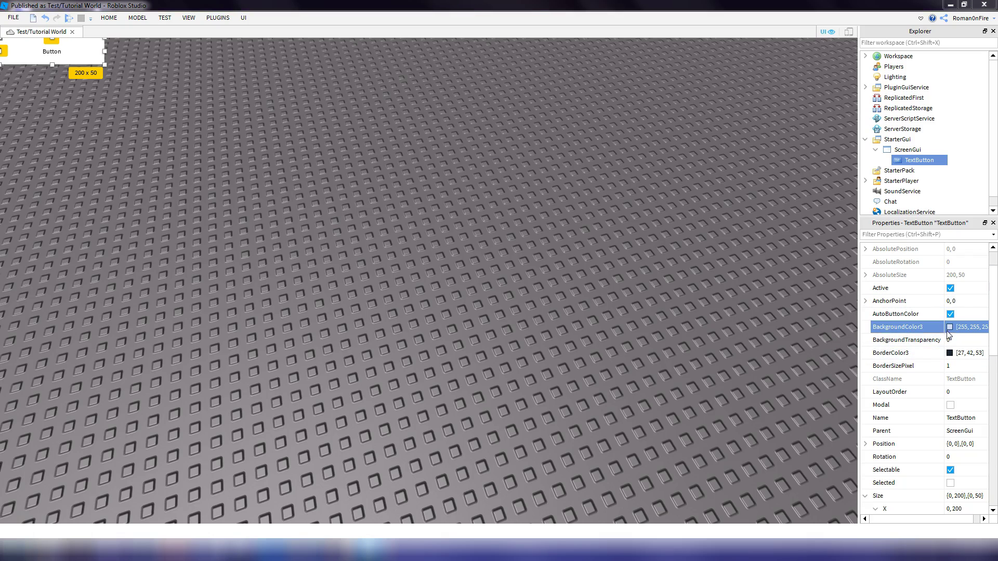
drag(597, 218, 483, 186)
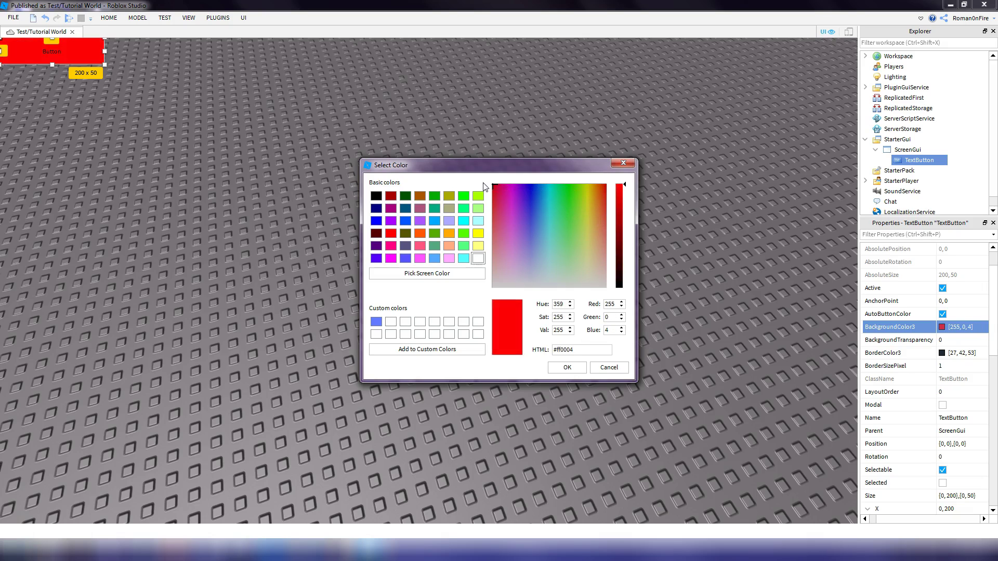
click(567, 367)
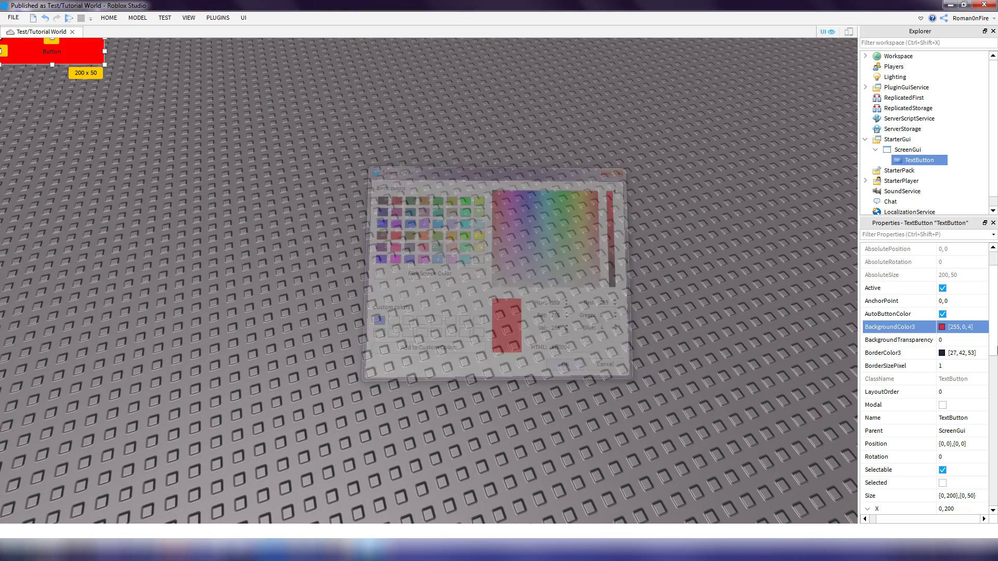
Set the TextButton's background transparency to 0.5
click(948, 340)
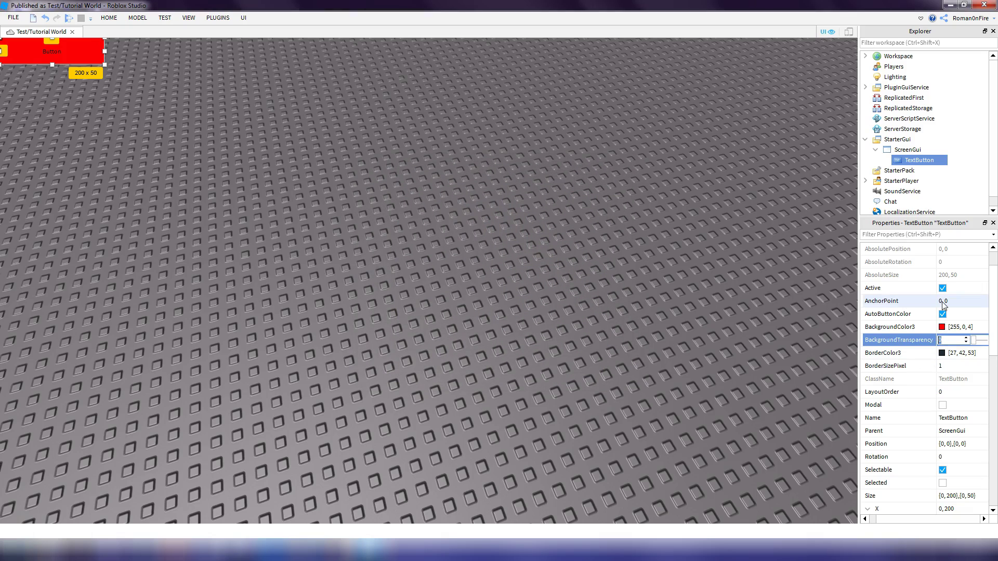
text(.5)
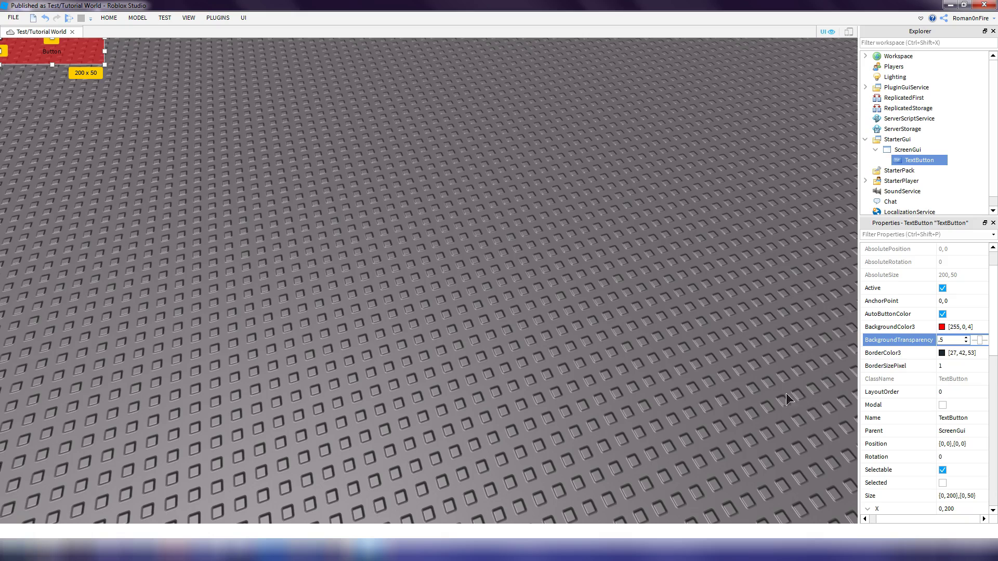
key(F5)
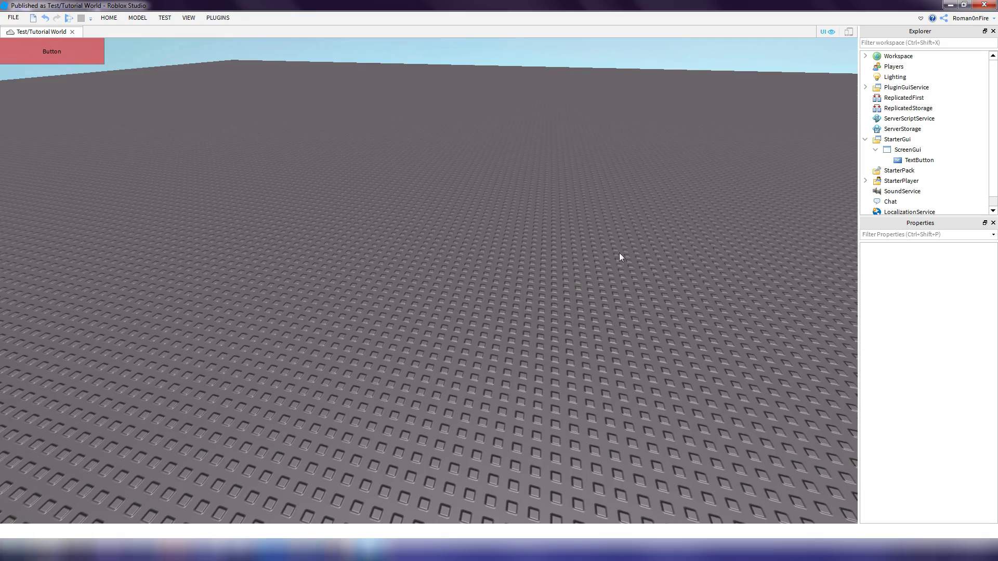
Thicken the TextButton's border by increasing its BorderSizePixel value
click(923, 160)
scroll(960, 352, down, 2)
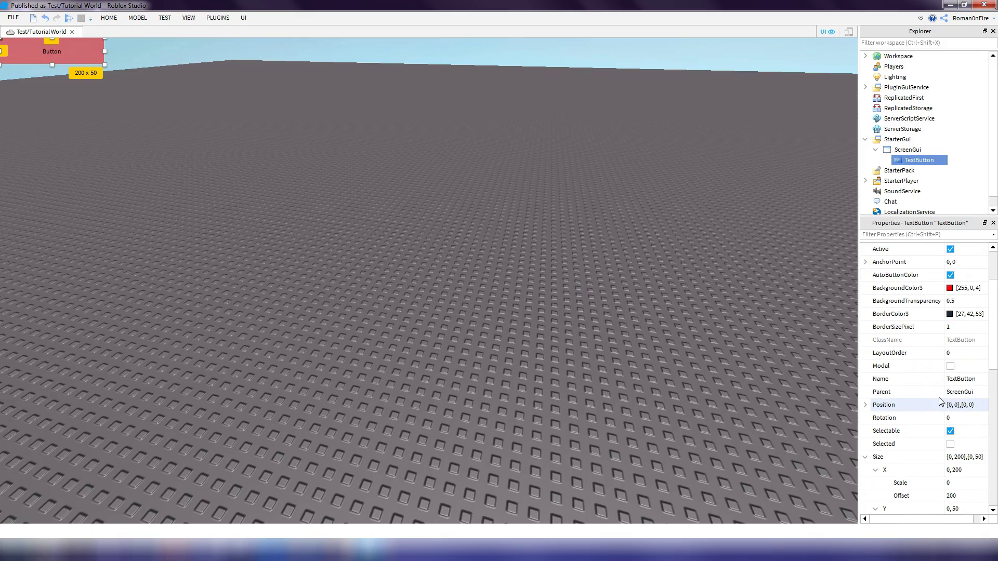
click(968, 330)
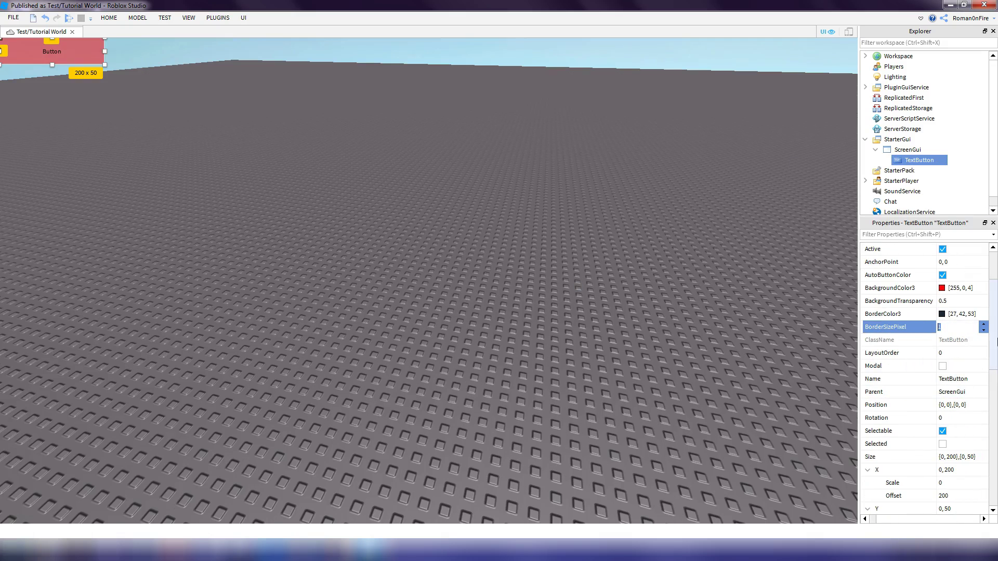
click(576, 294)
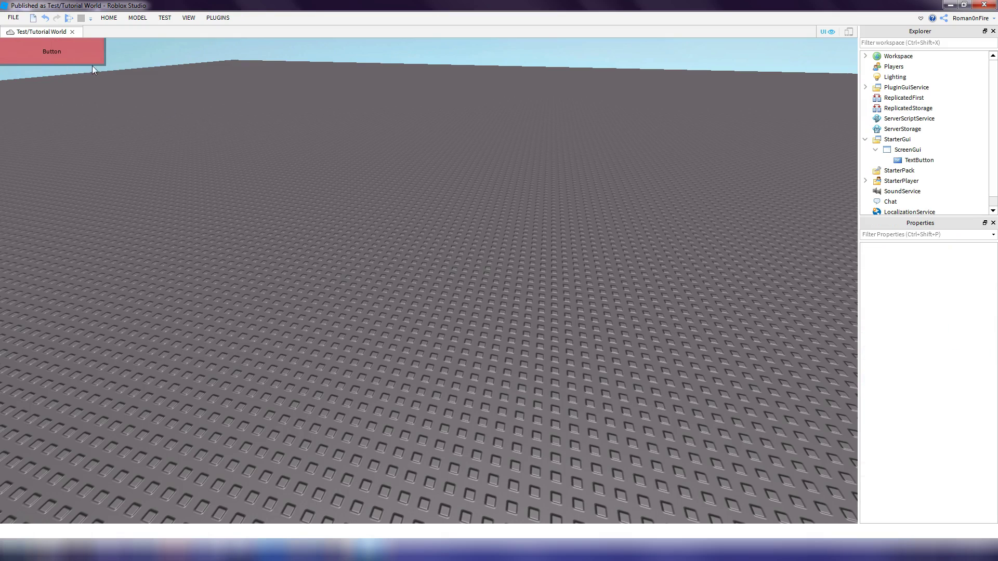
Pick a new border colour for the TextButton
click(907, 159)
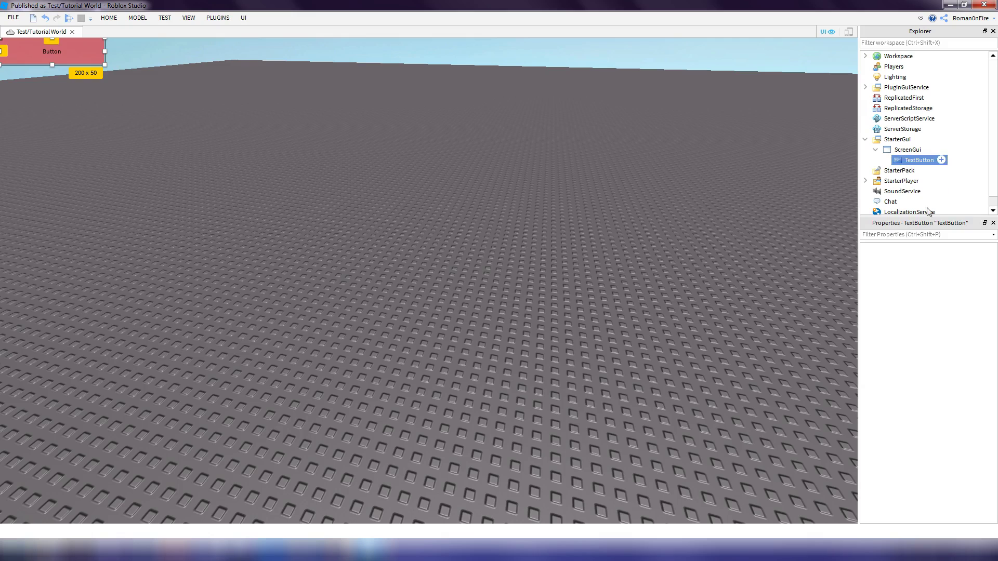
click(962, 392)
click(949, 392)
drag(579, 253, 558, 191)
click(566, 367)
Try the Gotham font on the TextButton and set its font to Highway
scroll(962, 364, down, 6)
scroll(970, 369, down, 3)
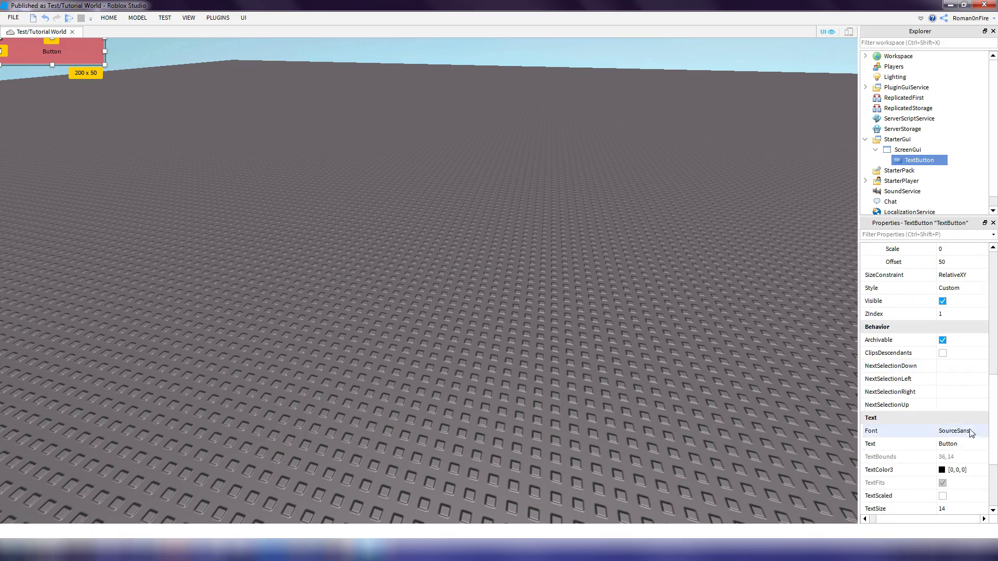
click(981, 431)
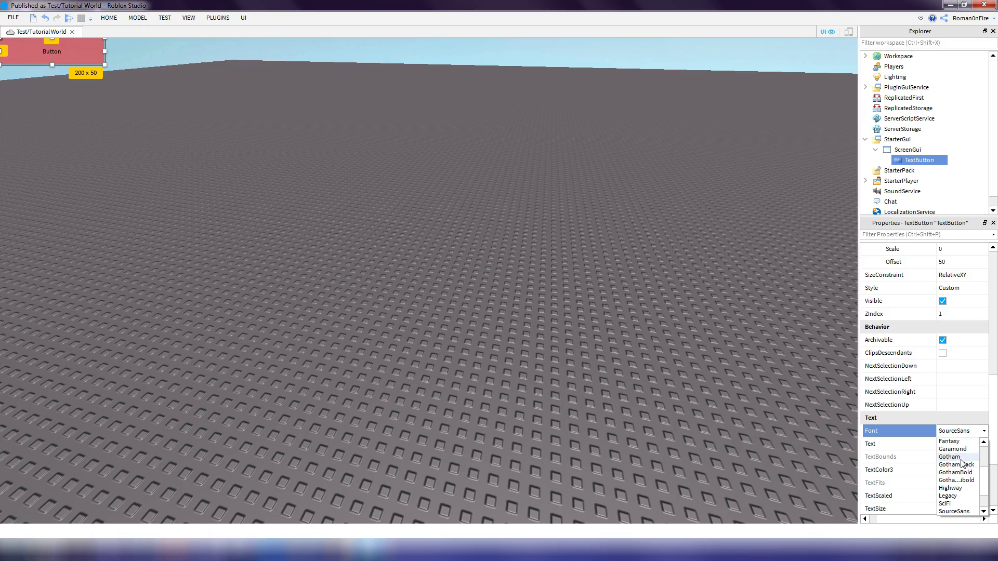
click(953, 457)
click(982, 431)
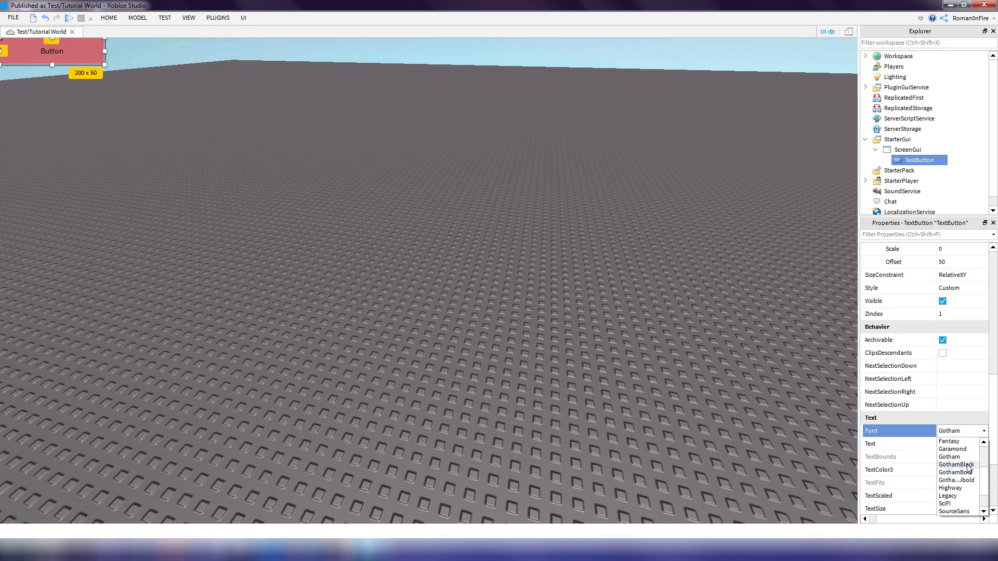
click(952, 488)
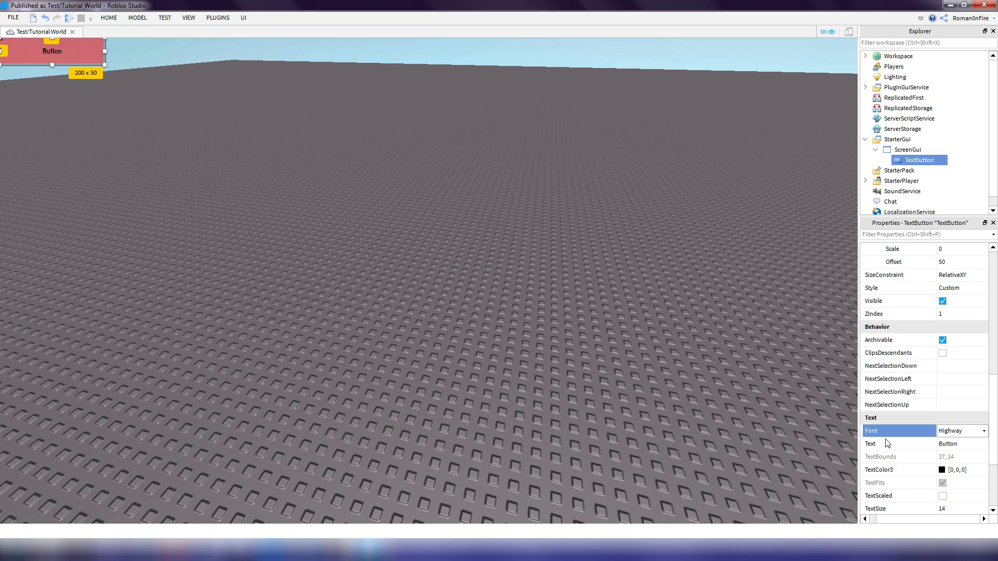
Enable TextScaled on the TextButton and change its text to "Menu"
click(943, 497)
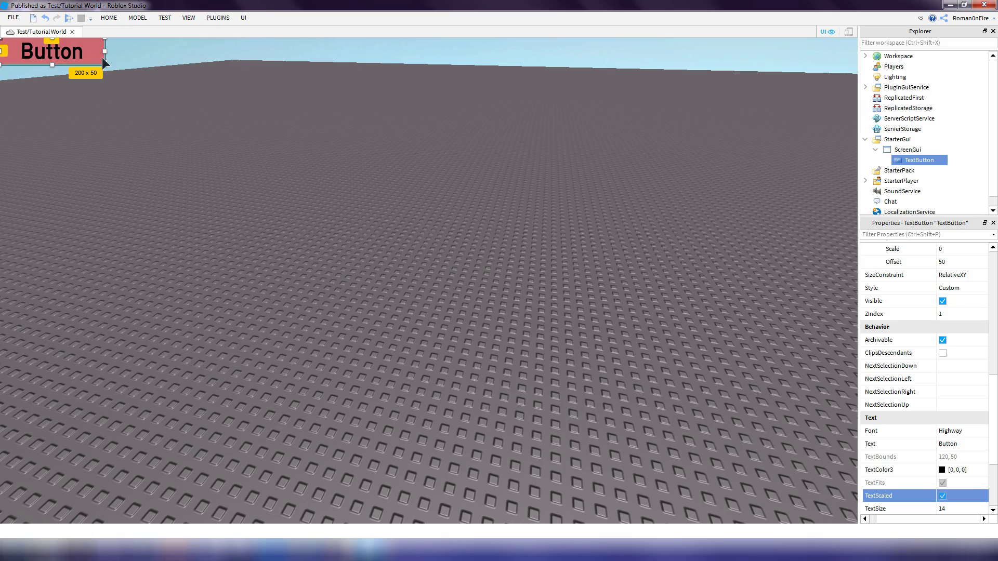
scroll(739, 312, down, 2)
scroll(985, 433, down, 1)
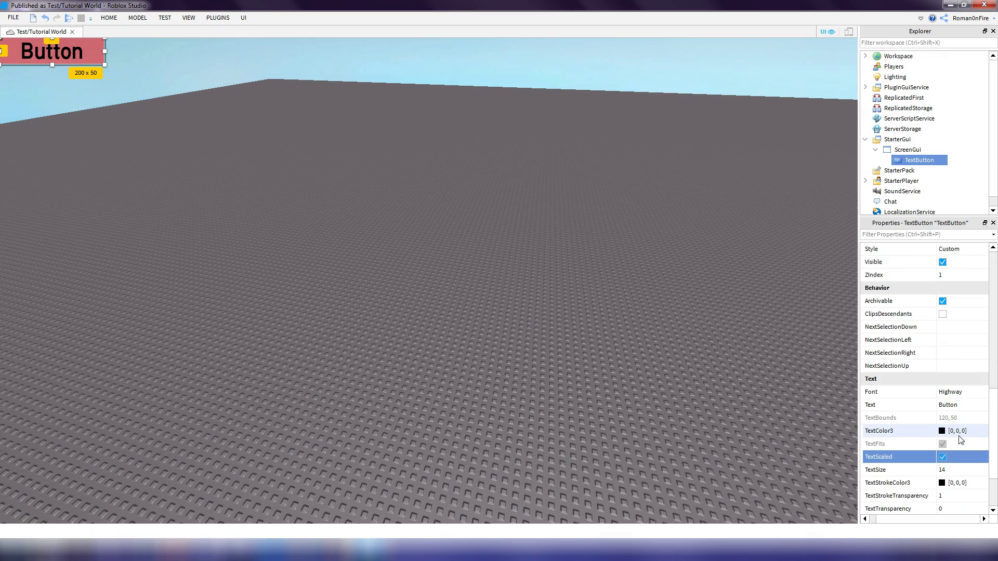
click(981, 407)
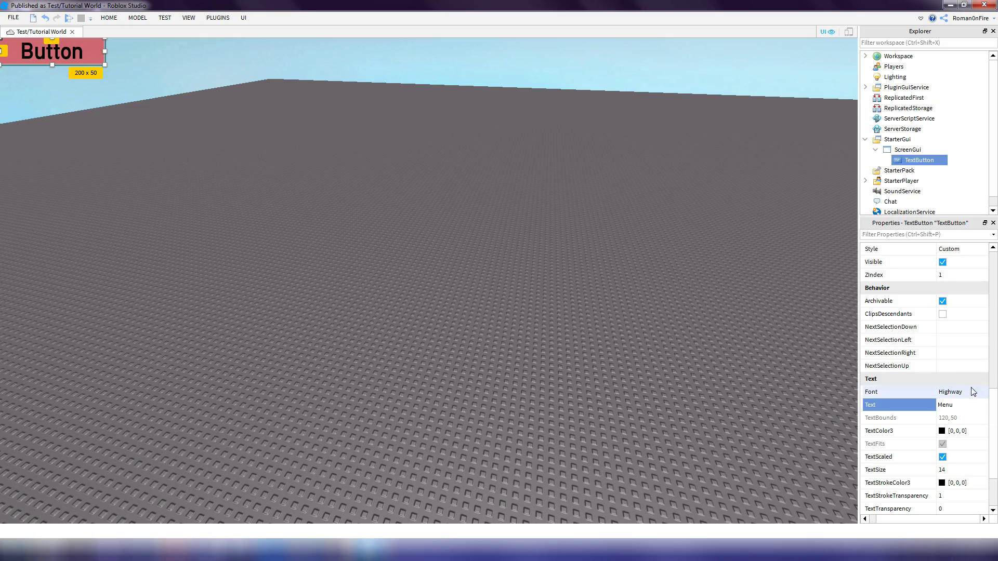
key(Return)
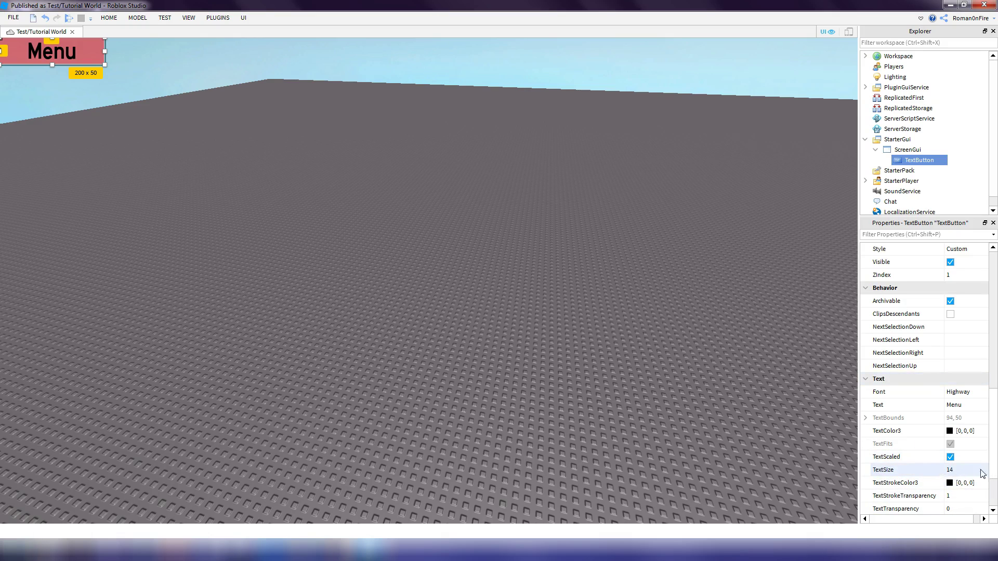
Set the TextButton's text stroke colour to white (255, 255, 255)
click(950, 483)
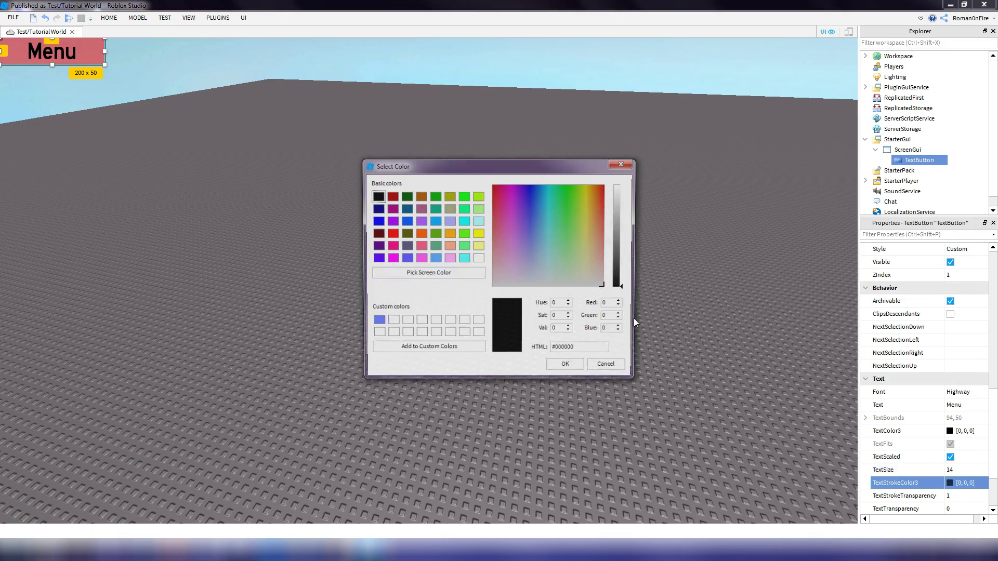
drag(618, 248, 592, 137)
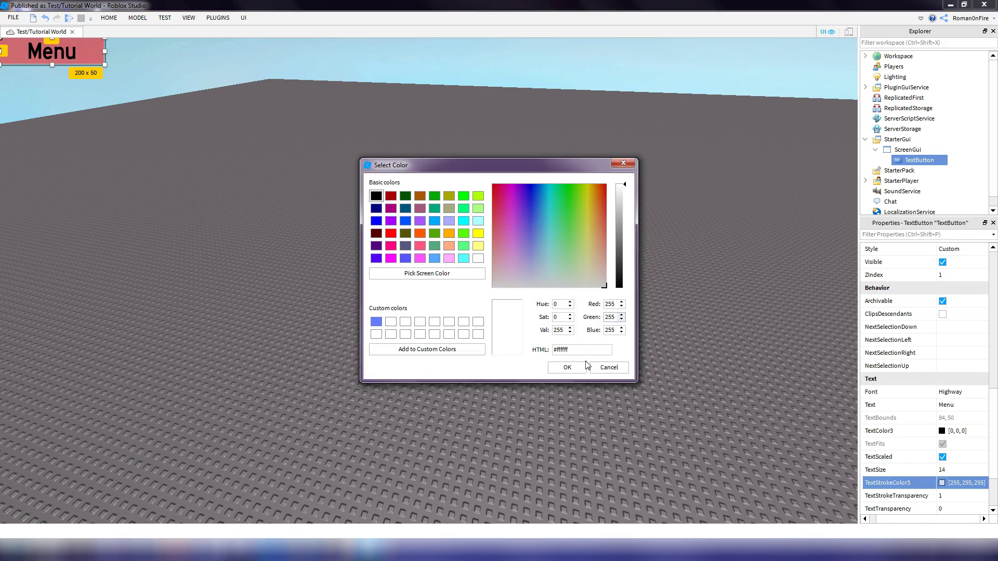
click(568, 367)
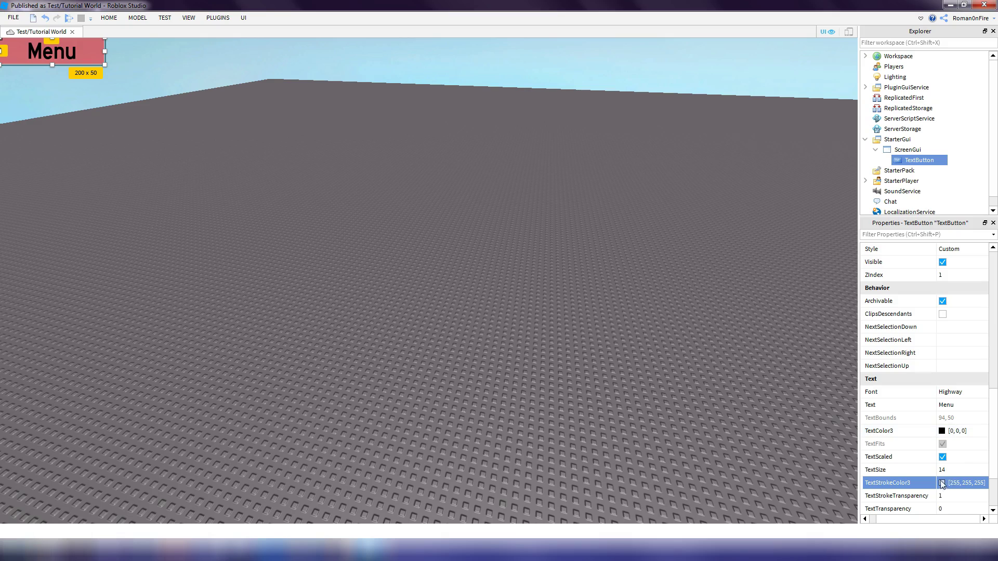
scroll(942, 458, down, 1)
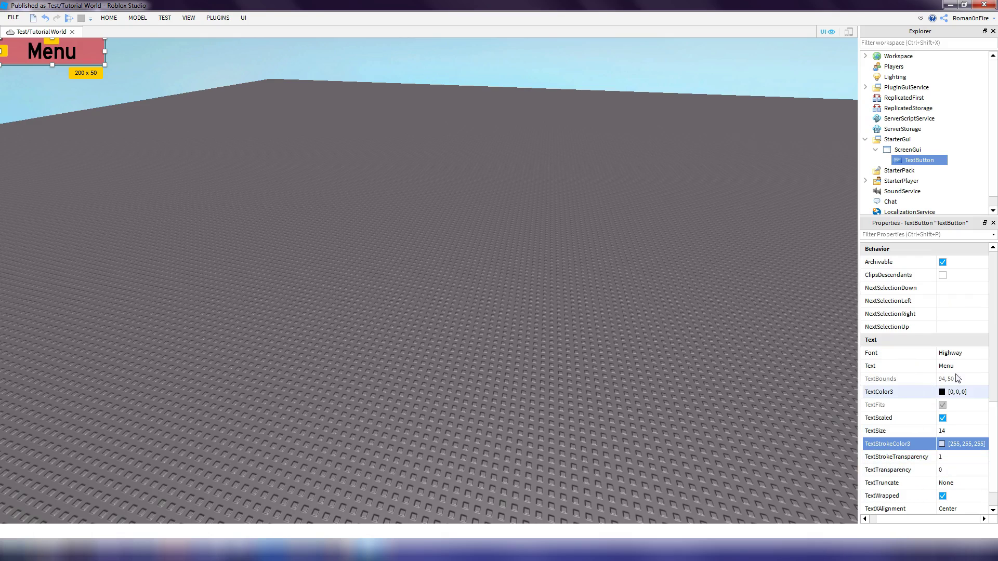
Set the TextButton's text colour to white (255, 255, 255) and its text stroke colour to black (0, 0, 0)
click(942, 392)
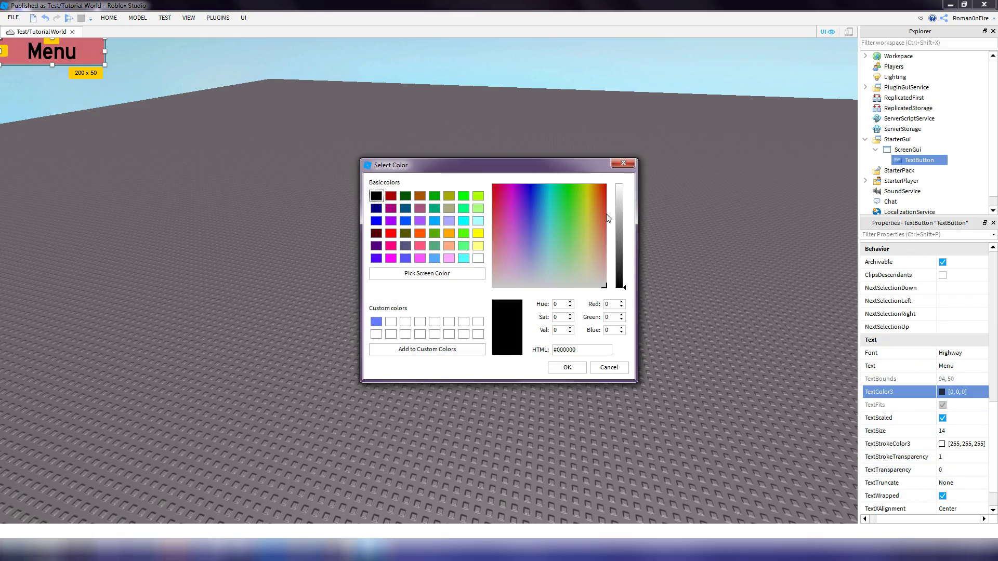
drag(620, 225, 622, 147)
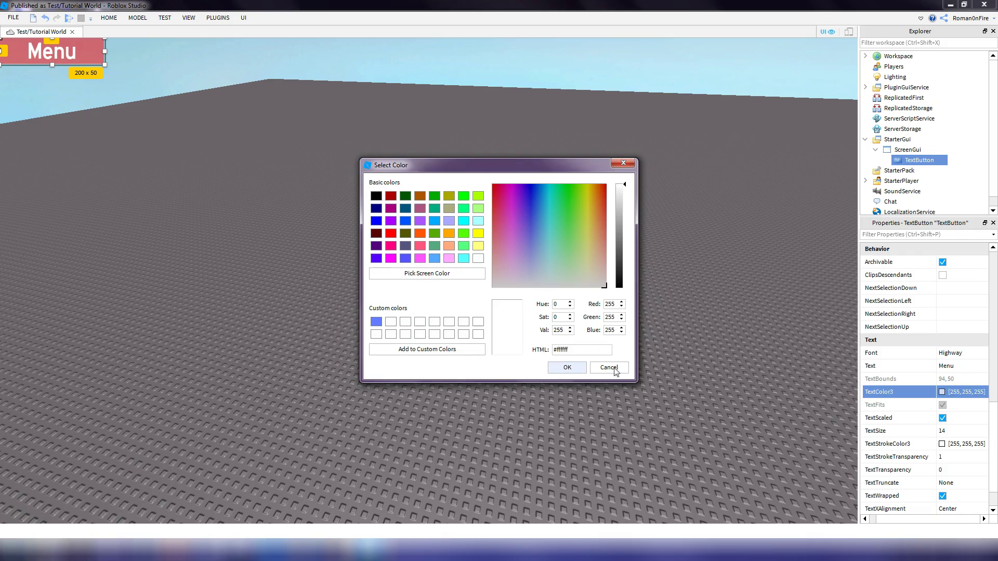
click(568, 368)
click(942, 445)
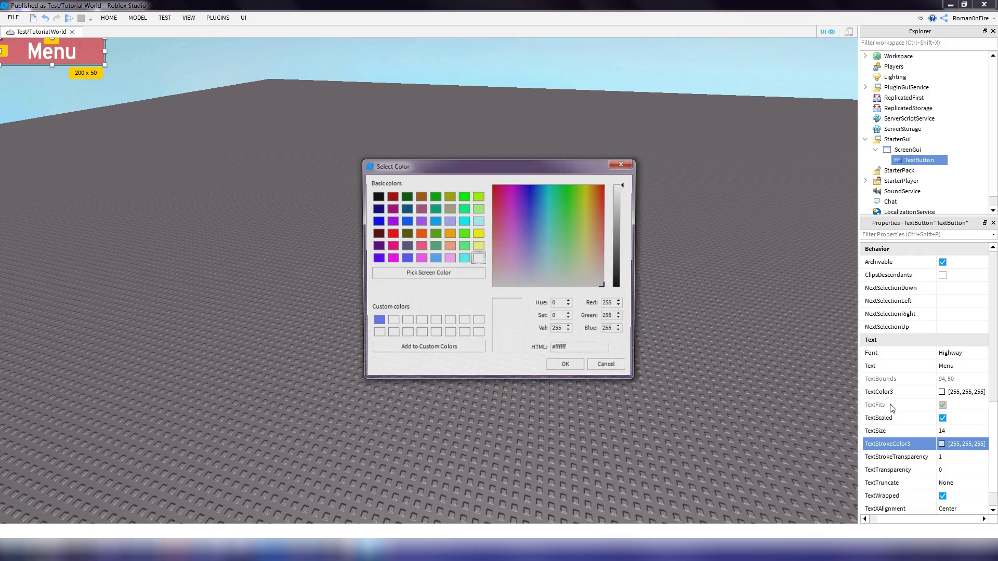
drag(622, 271, 622, 289)
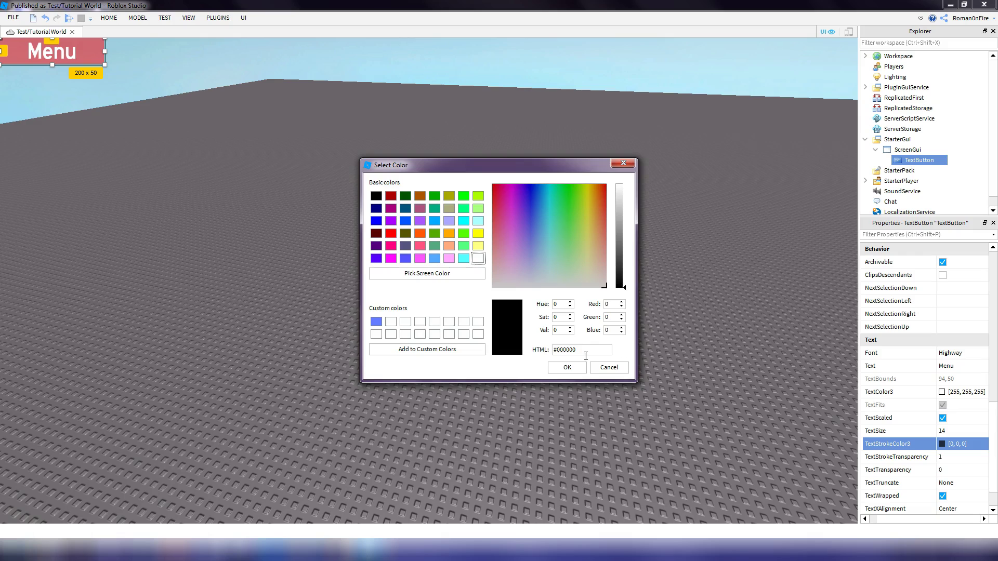
click(567, 367)
Set the TextButton's text stroke transparency to 0 and deselect the button
click(964, 454)
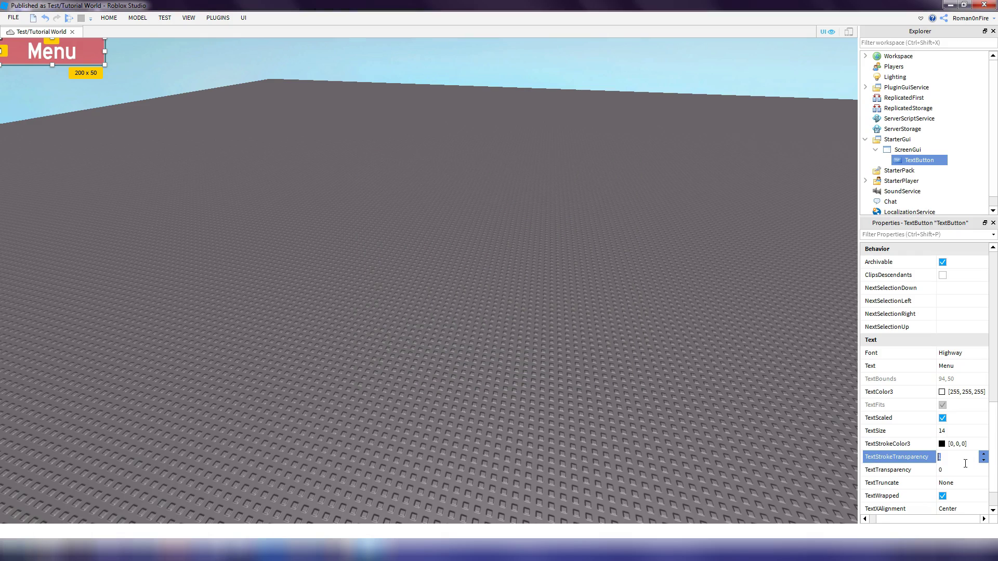
text(0)
key(Return)
mouse_move(516, 227)
right_down()
mouse_move(501, 226)
mouse_move(526, 226)
right_up()
scroll(918, 315, down, 1)
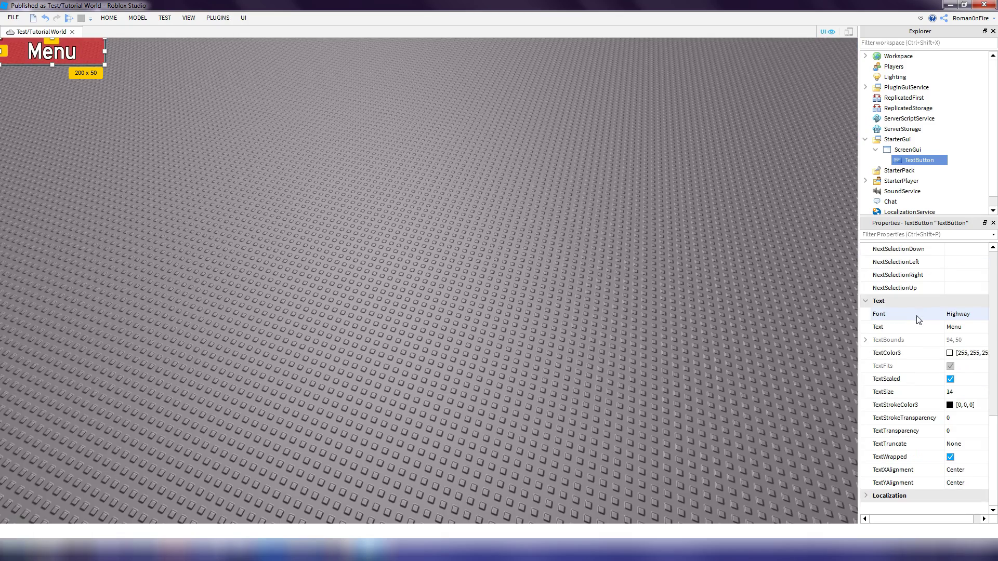
right_drag(614, 312, 597, 316)
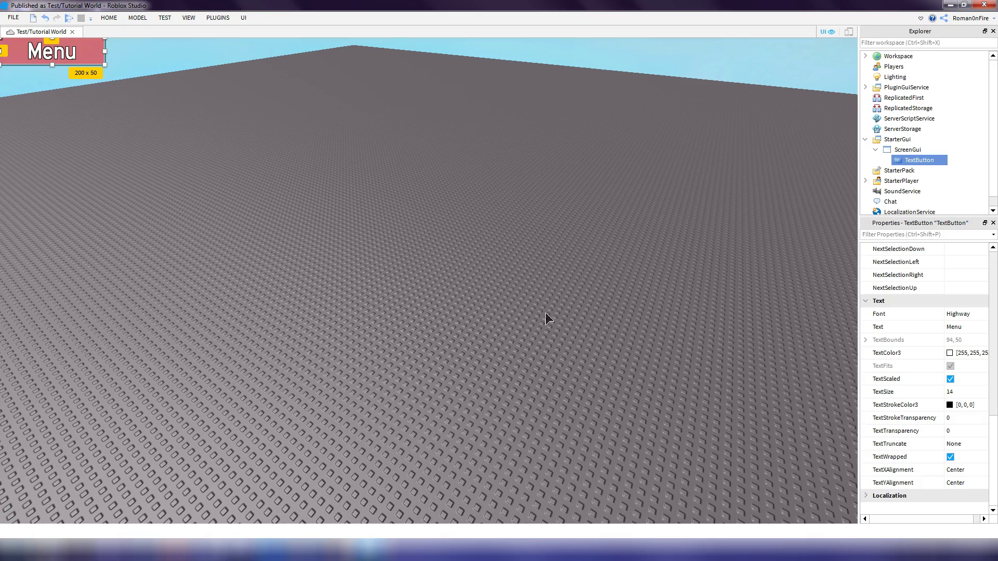
click(375, 99)
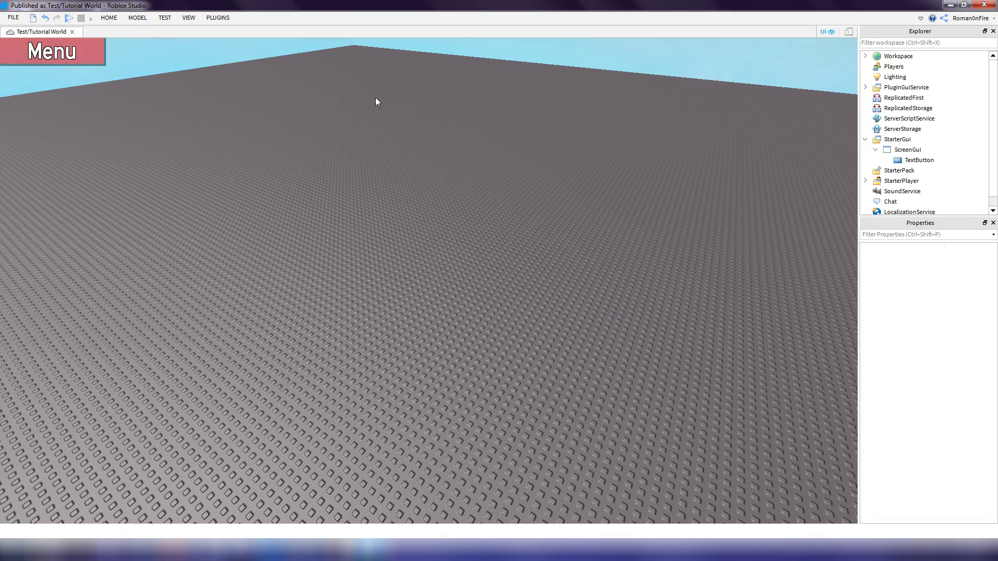
Set both the X and Y size offsets of the TextButton to 0
click(919, 161)
scroll(964, 449, down, 1)
scroll(960, 435, down, 1)
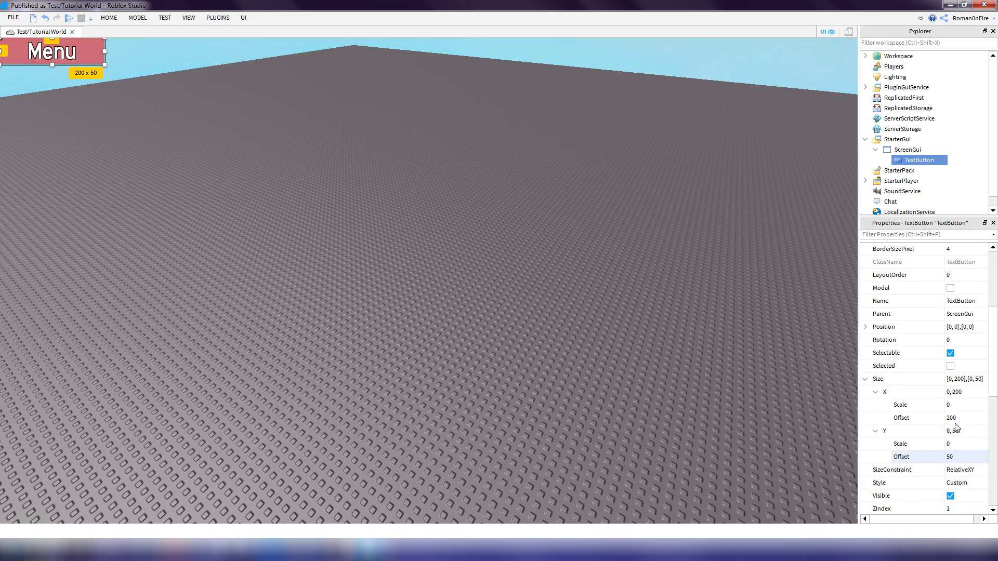
click(951, 456)
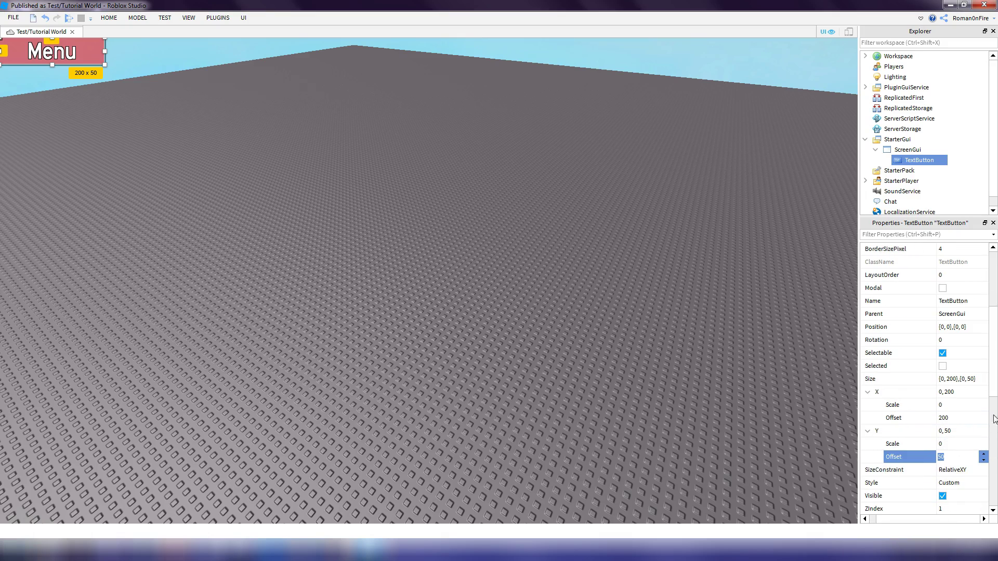
text(0)
click(953, 418)
text(0)
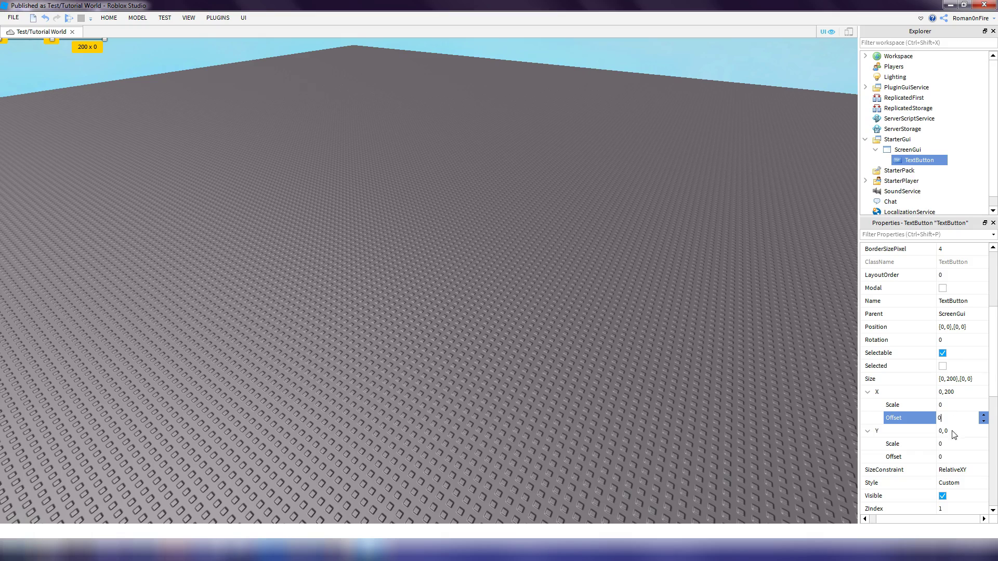
click(158, 98)
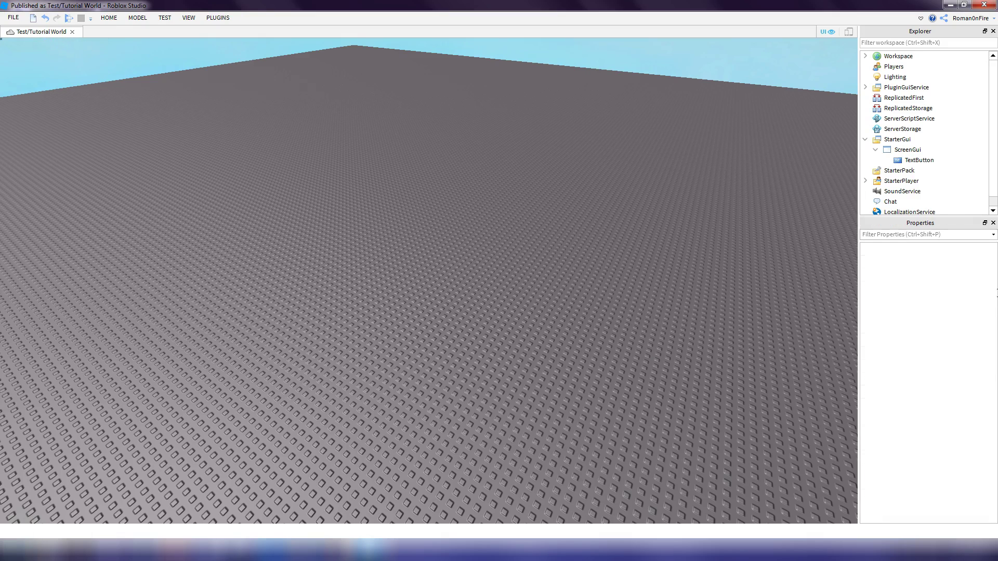
Set the TextButton's size scale to 0.1 for both X and Y
click(890, 162)
scroll(960, 452, down, 3)
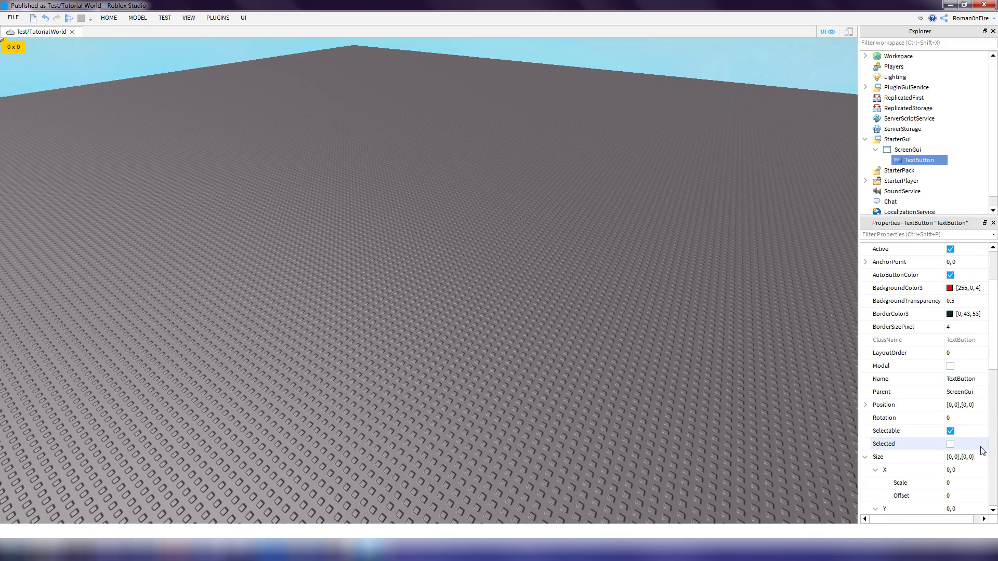
click(959, 444)
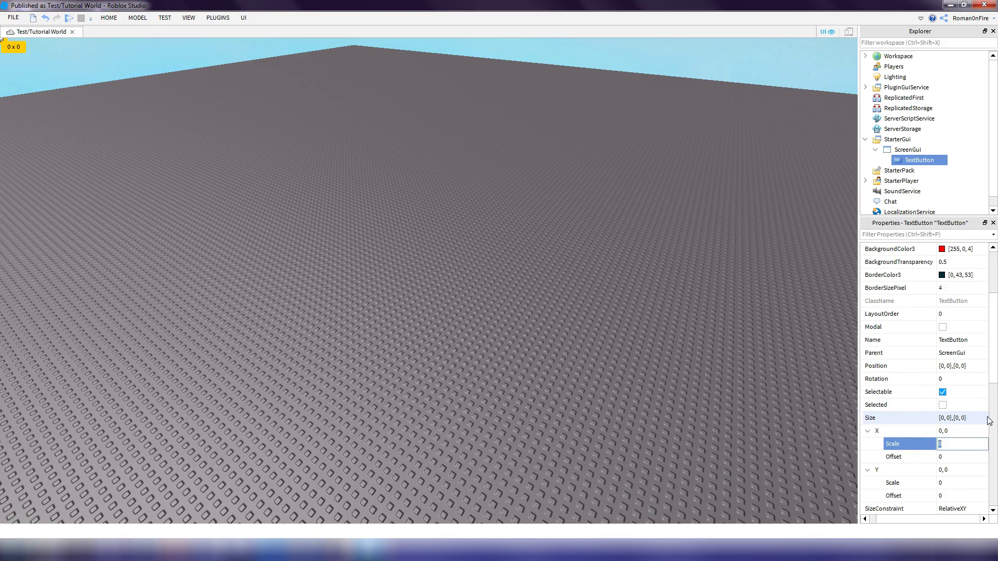
text(.1)
key(Return)
scroll(982, 424, down, 3)
click(940, 405)
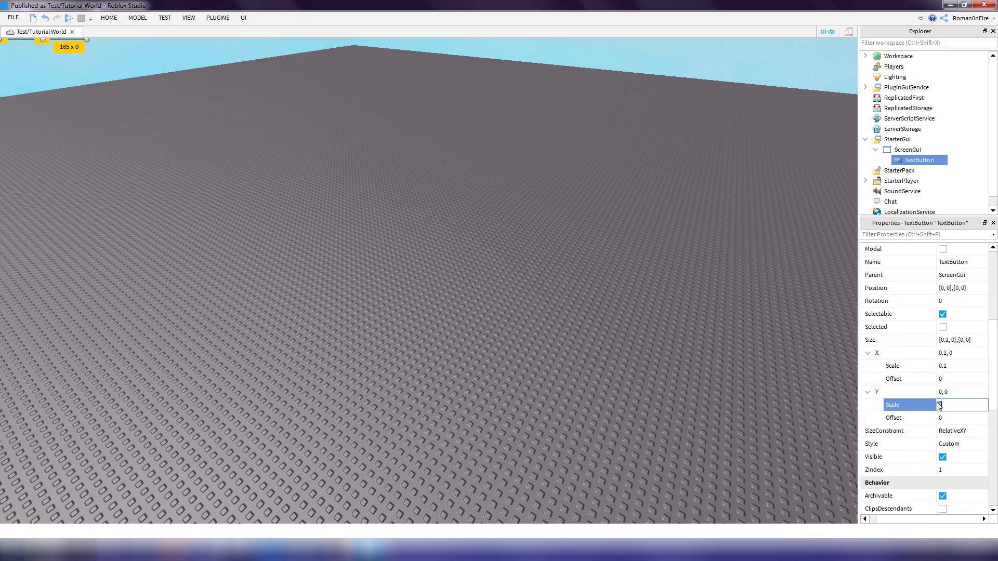
text(.1)
key(Return)
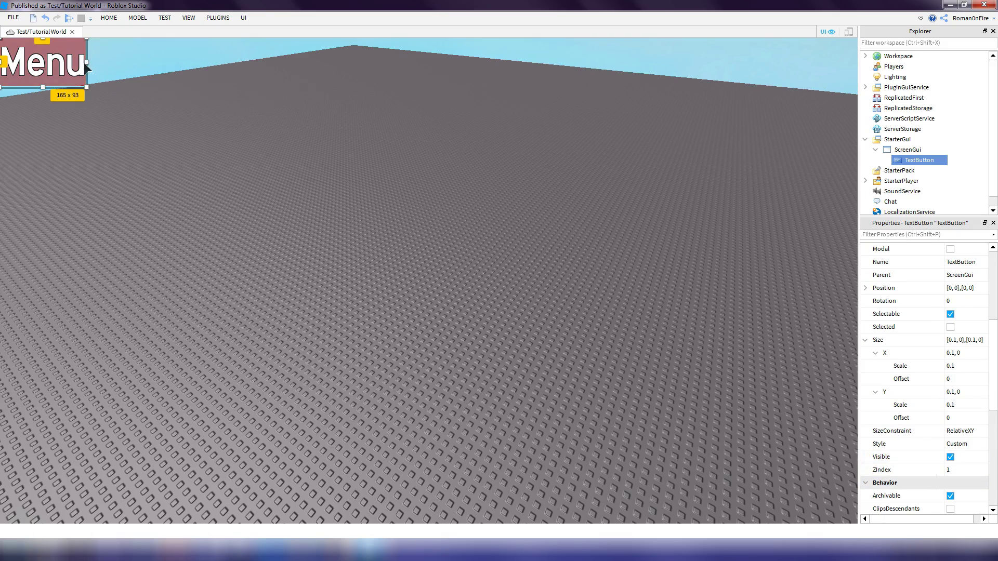
Resize the Menu button to about 190 x 83, move it away from the screen corner, and expand its X and Y position values
drag(86, 61, 118, 131)
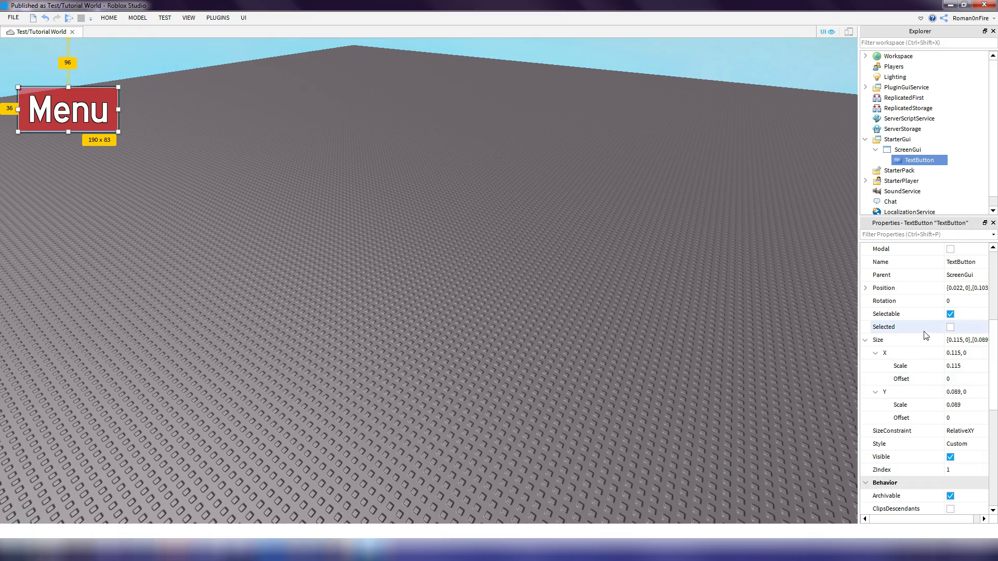
click(866, 288)
click(867, 314)
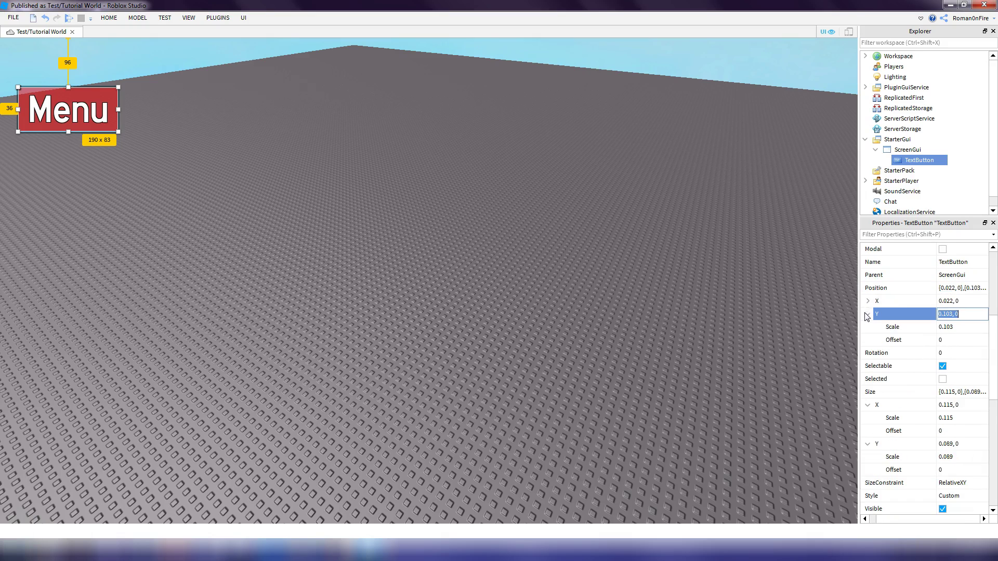
click(868, 301)
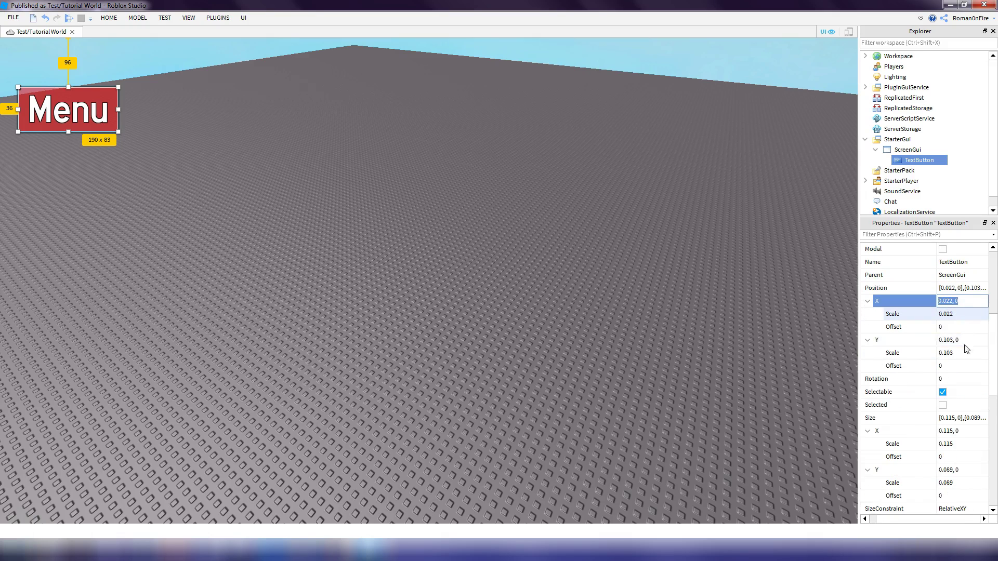
Move the Menu button down to about mid-height beside the left edge of the game view and deselect it
drag(112, 125, 68, 286)
click(294, 379)
right_drag(226, 260, 162, 439)
click(904, 162)
click(259, 231)
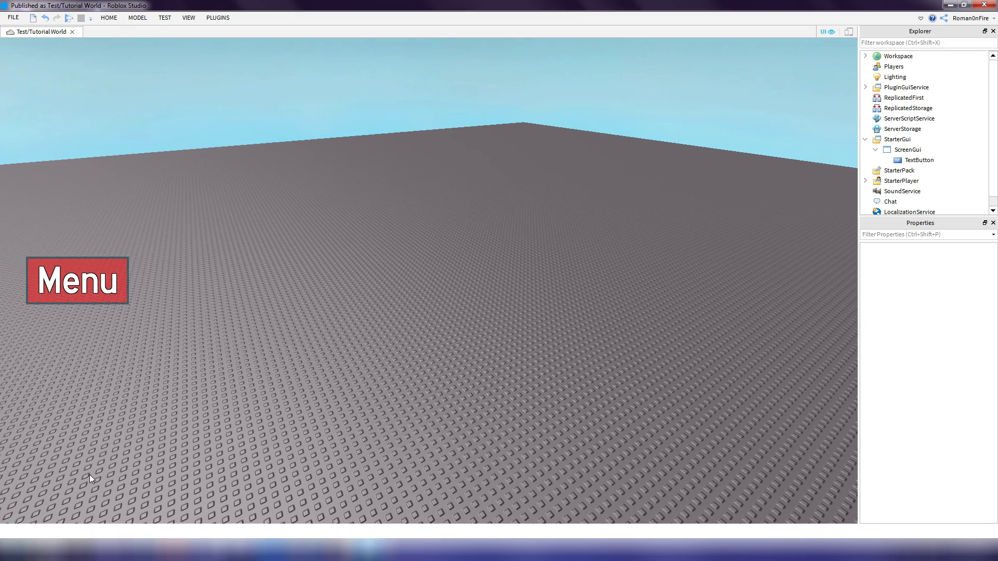
right_drag(311, 468, 486, 303)
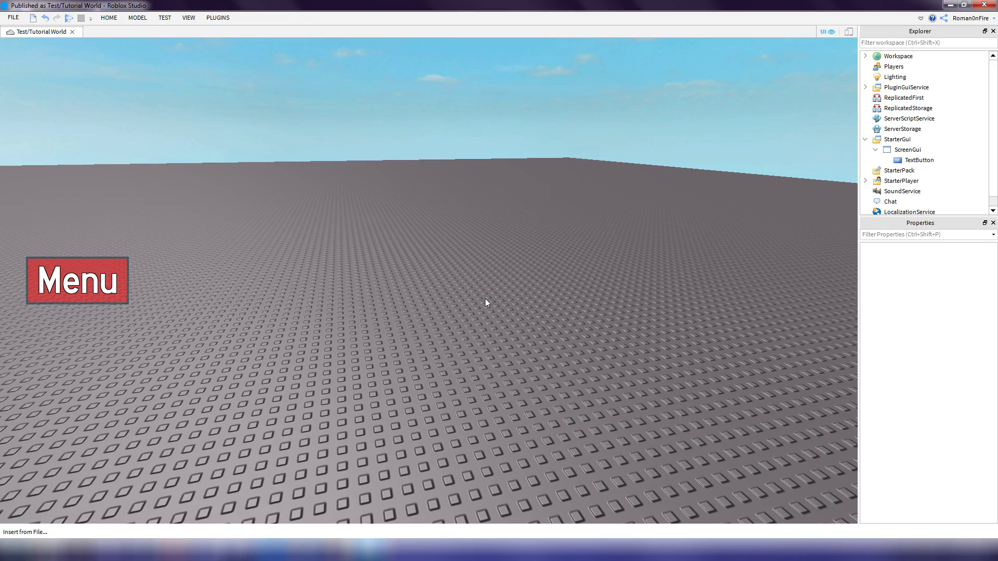
Insert a Frame object into the ScreenGui
click(915, 150)
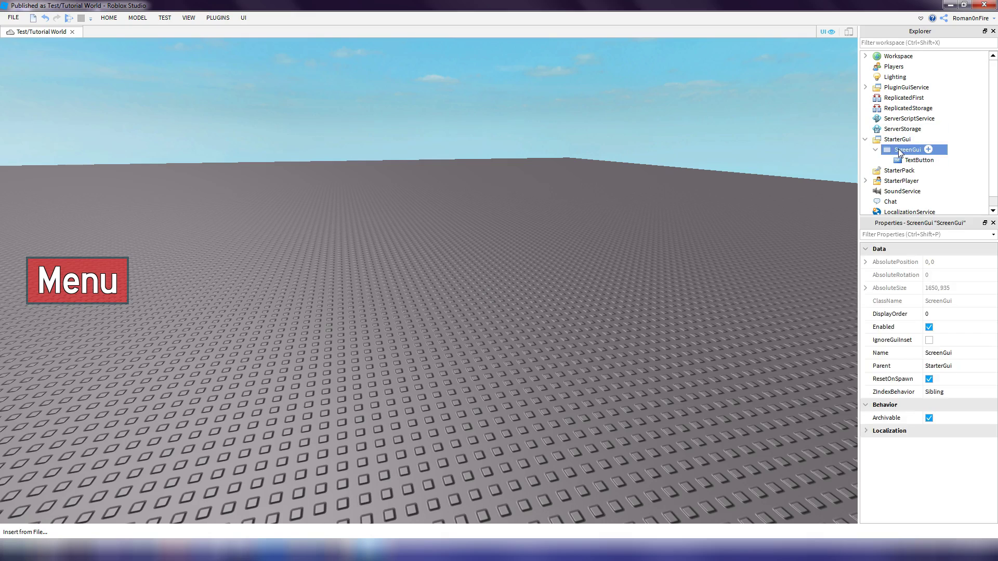
right_click(915, 150)
mouse_move(937, 342)
click(683, 214)
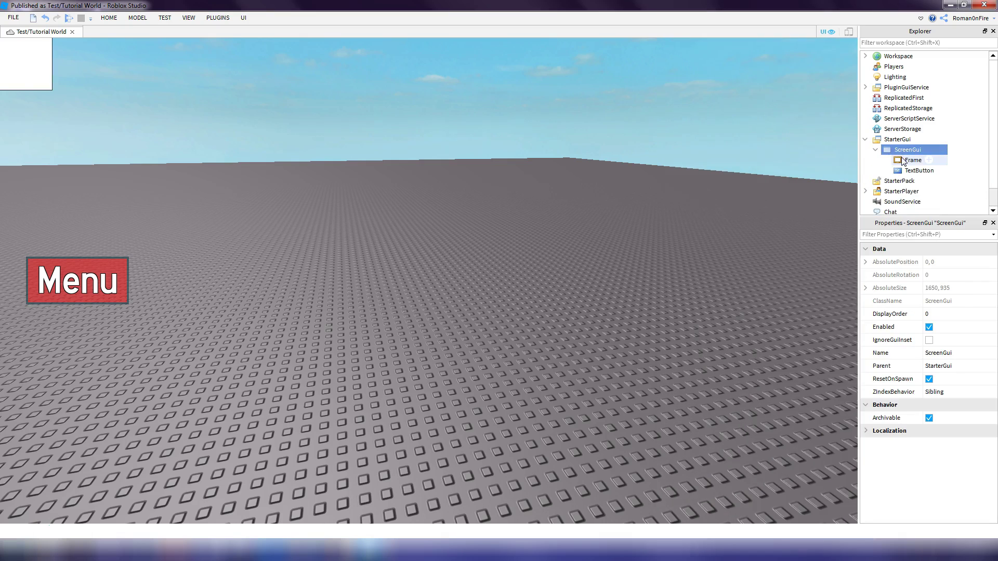
Move the new Frame near the centre of the game view, at a position scale of about 0.545, 0.505
click(909, 160)
drag(36, 78, 561, 309)
drag(533, 305, 476, 281)
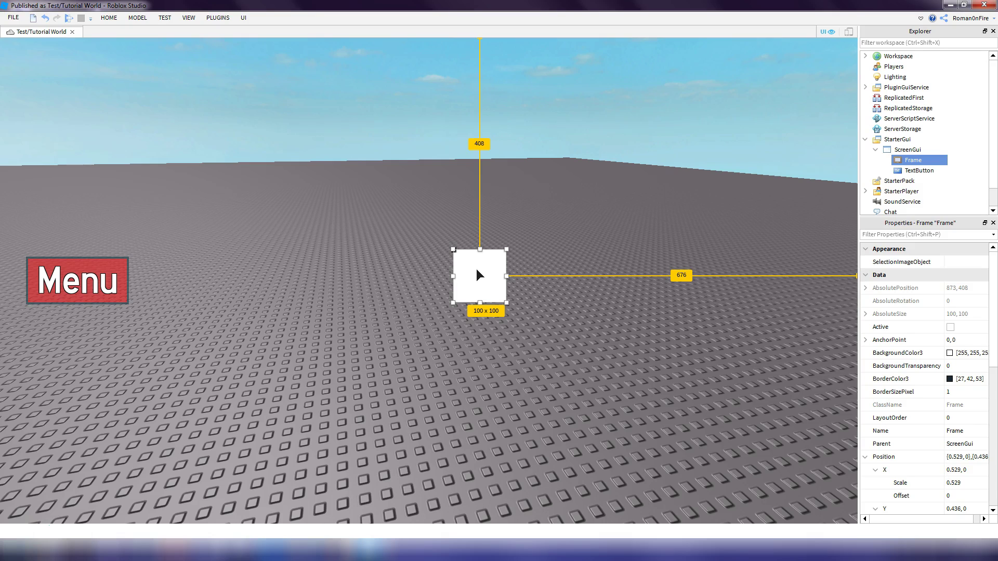
drag(498, 266, 508, 310)
Set both the X and Y size offsets of the Frame to 0
scroll(925, 372, down, 4)
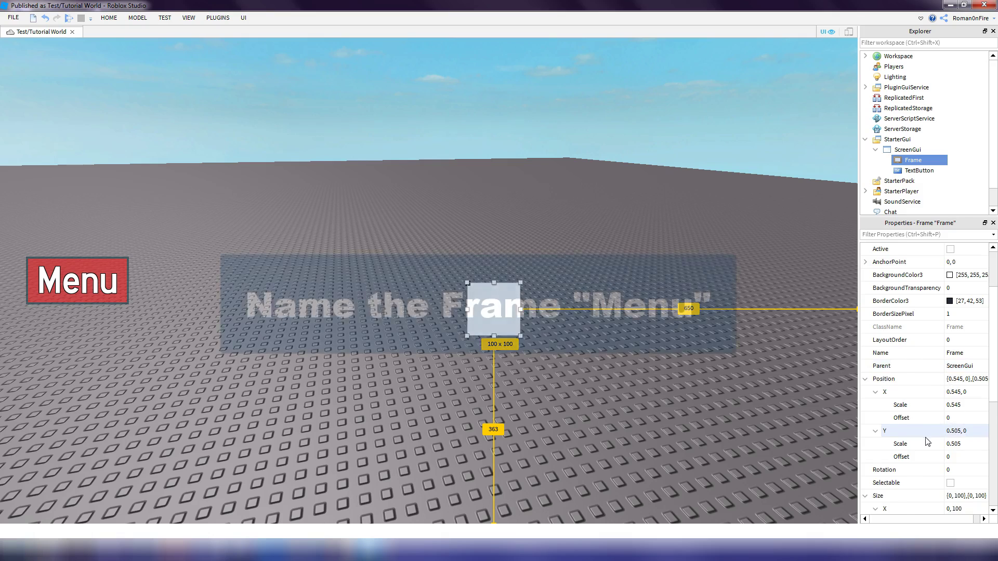
scroll(928, 385, up, 4)
scroll(909, 358, down, 2)
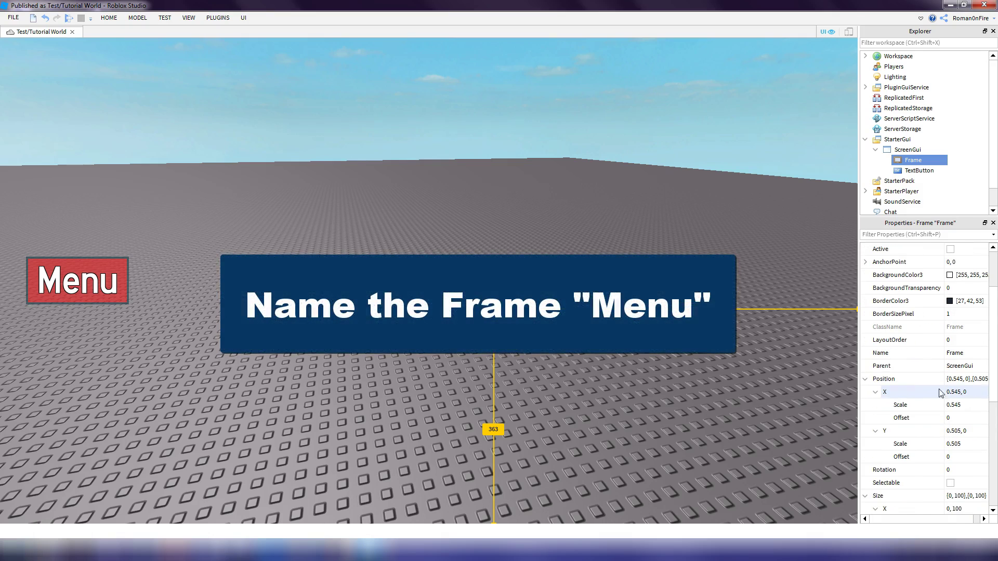
scroll(902, 343, down, 1)
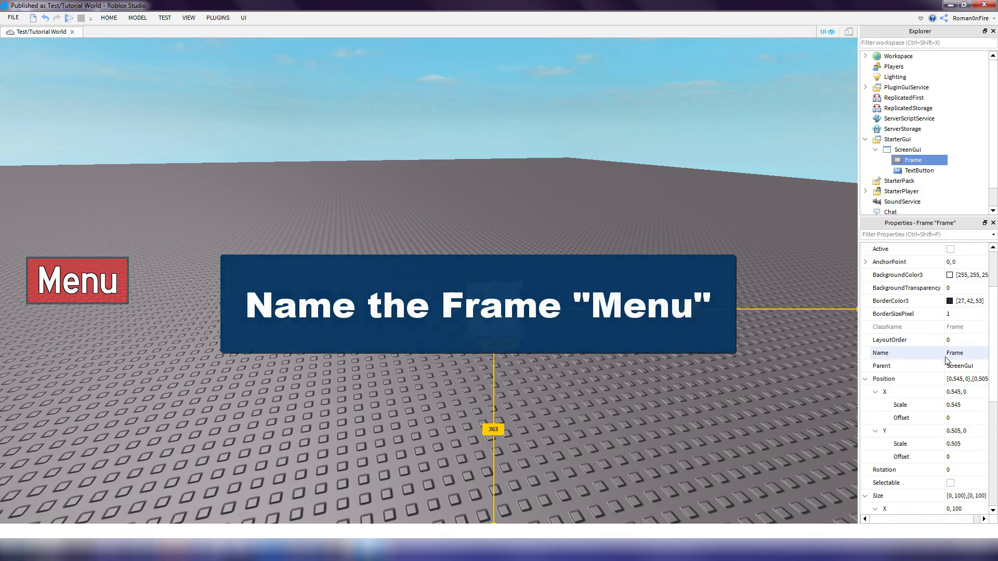
scroll(915, 432, down, 2)
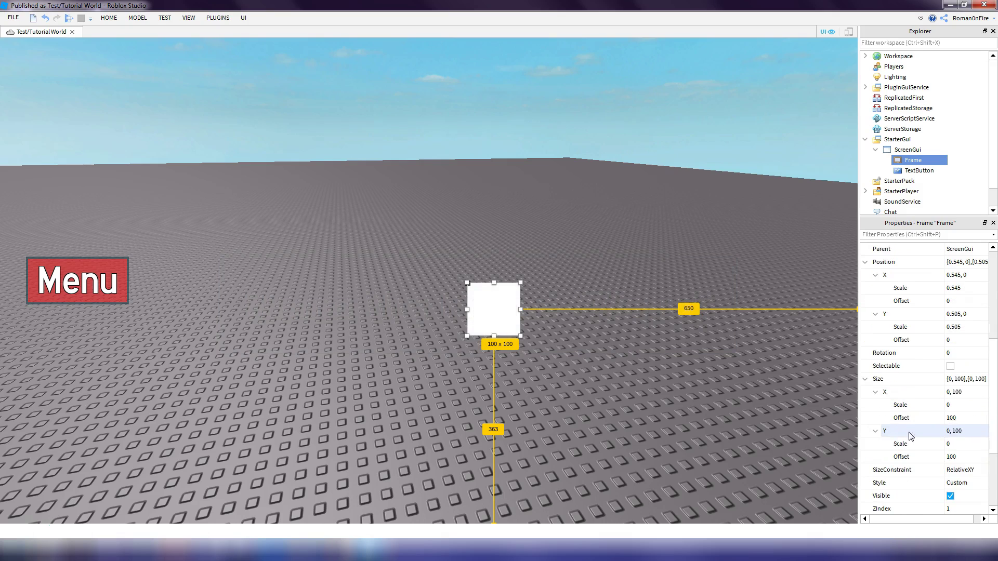
click(954, 456)
text(0)
click(952, 418)
text(0)
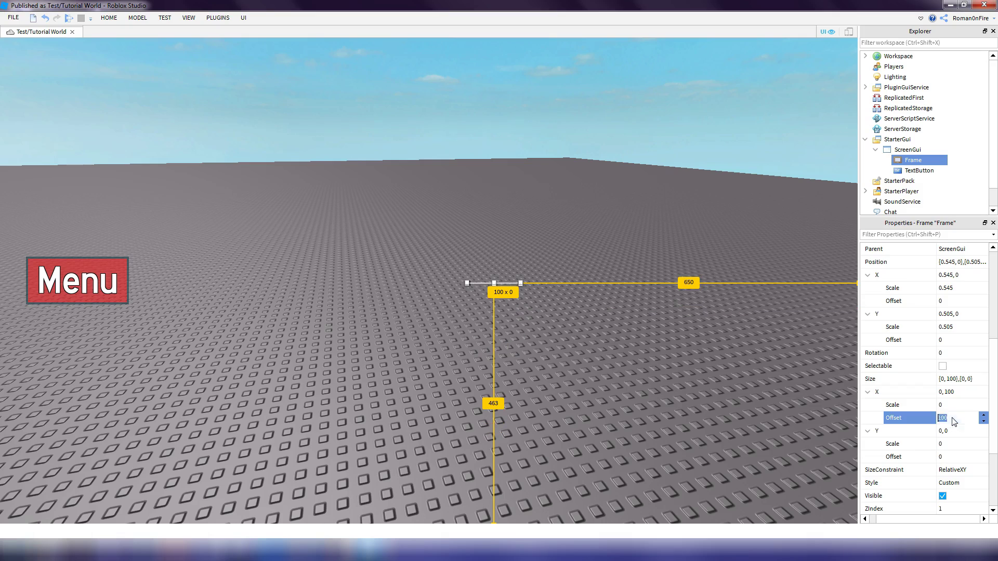
click(949, 443)
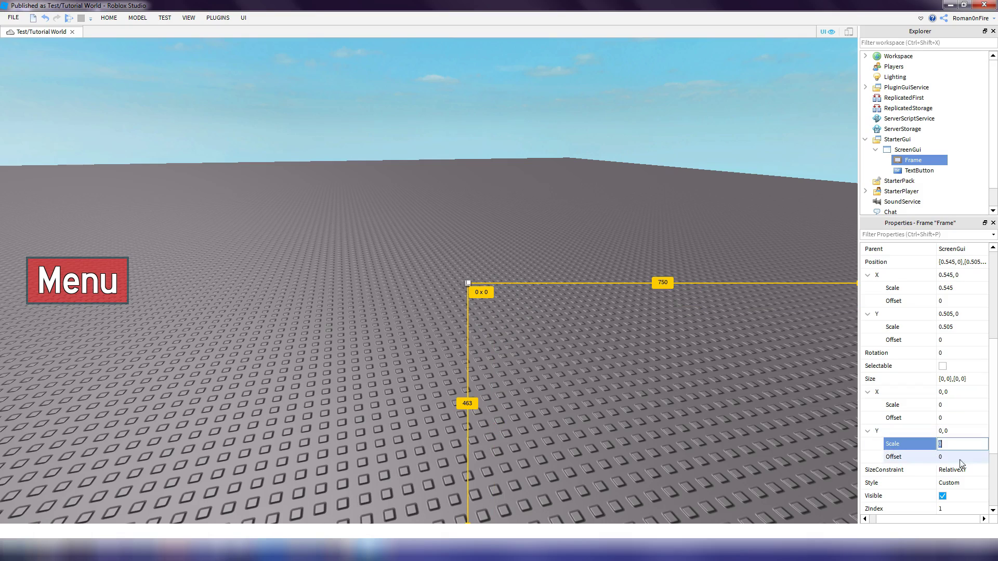
click(918, 393)
click(868, 430)
click(868, 392)
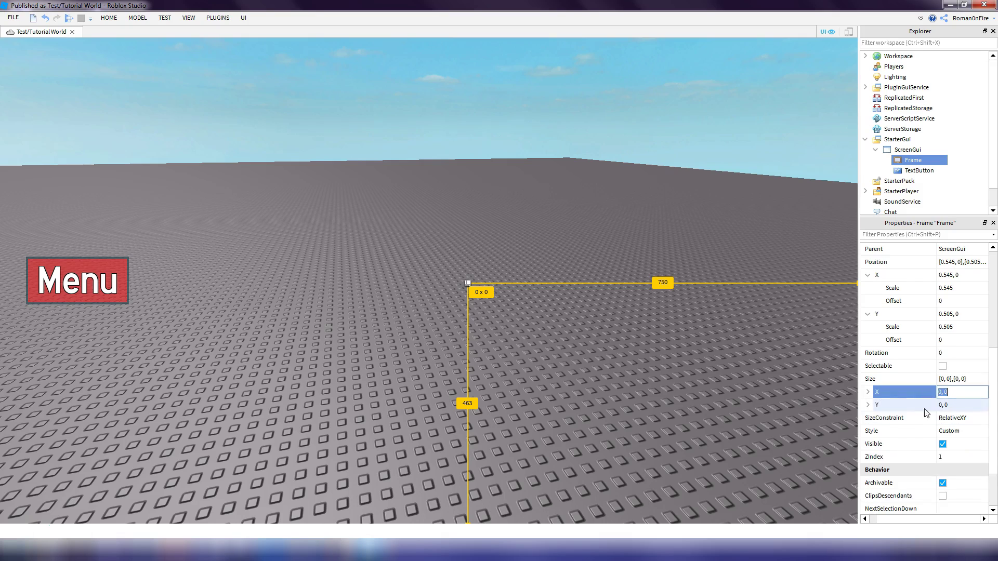
click(868, 405)
click(868, 392)
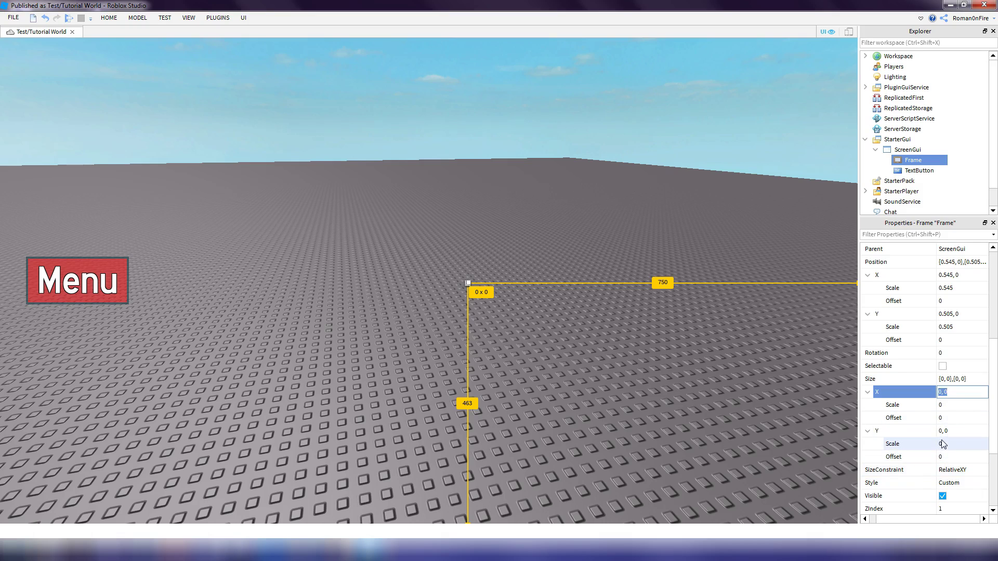
Set the Frame's size scale to 0.3 for Y and 0.2 for X
click(914, 445)
text(0.3)
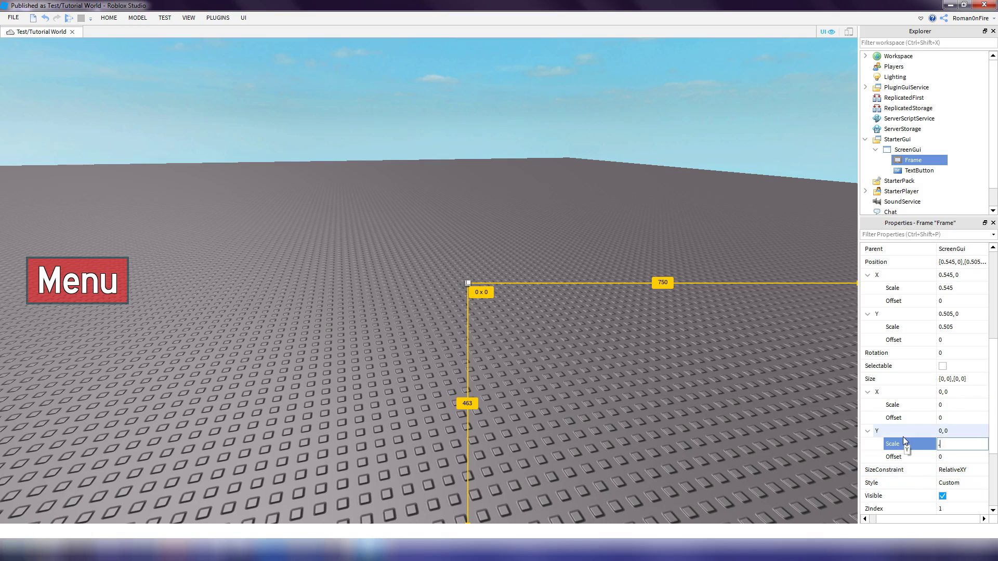
click(947, 405)
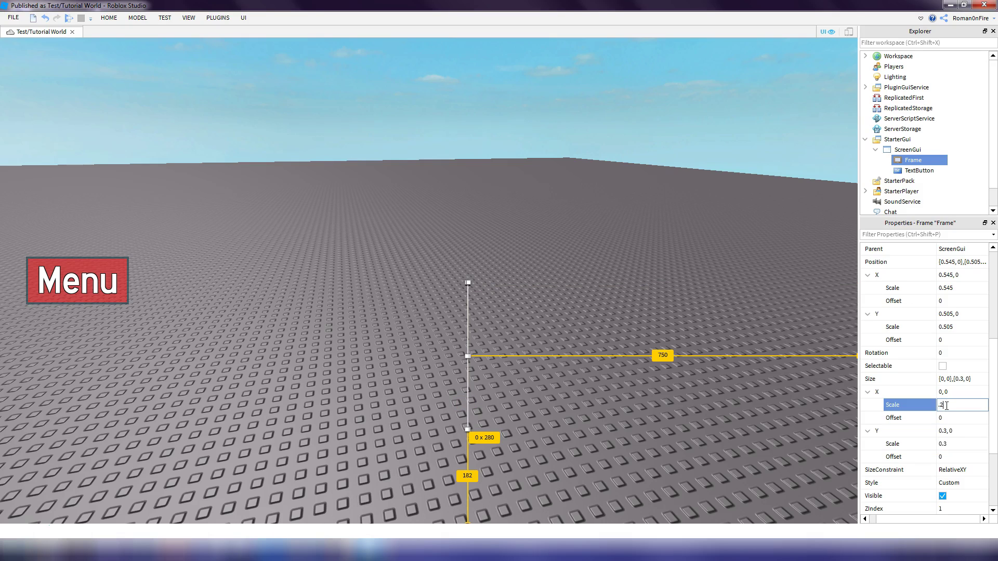
scroll(935, 406, down, 1)
key(Return)
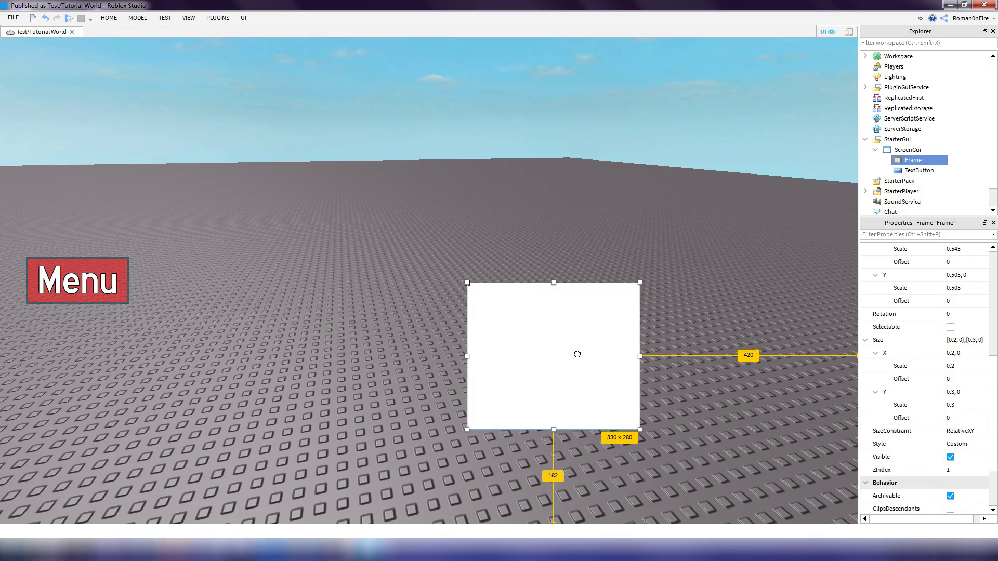
Shift the Frame toward the centre of the game view and set its size scale to 0.6 for Y and 0.4 for X
drag(578, 354, 432, 326)
double_click(951, 405)
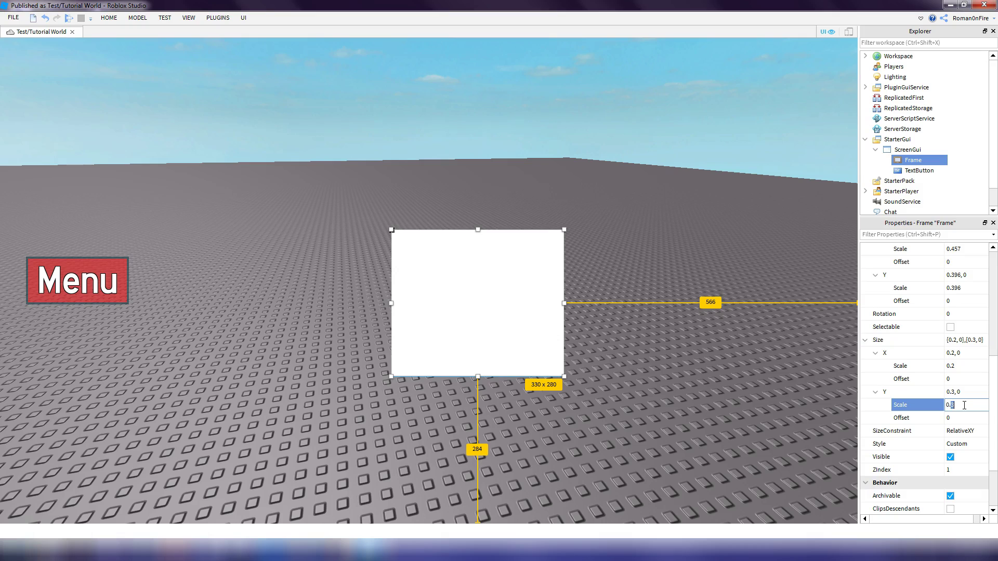
text(6)
click(962, 366)
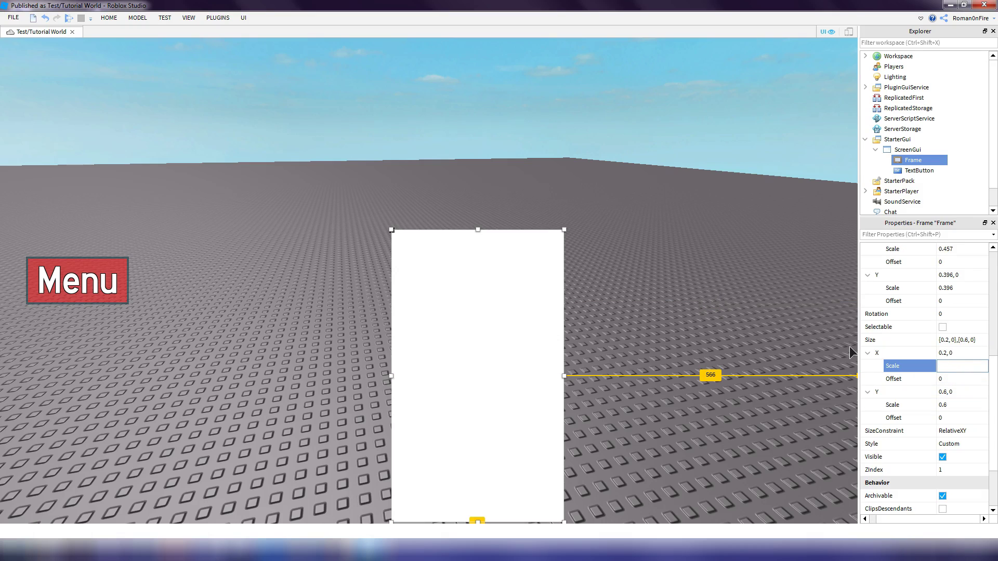
text(0.4)
click(930, 486)
Centre the enlarged Frame in the game view at a position scale of about 0.3, 0.199
drag(670, 411, 534, 302)
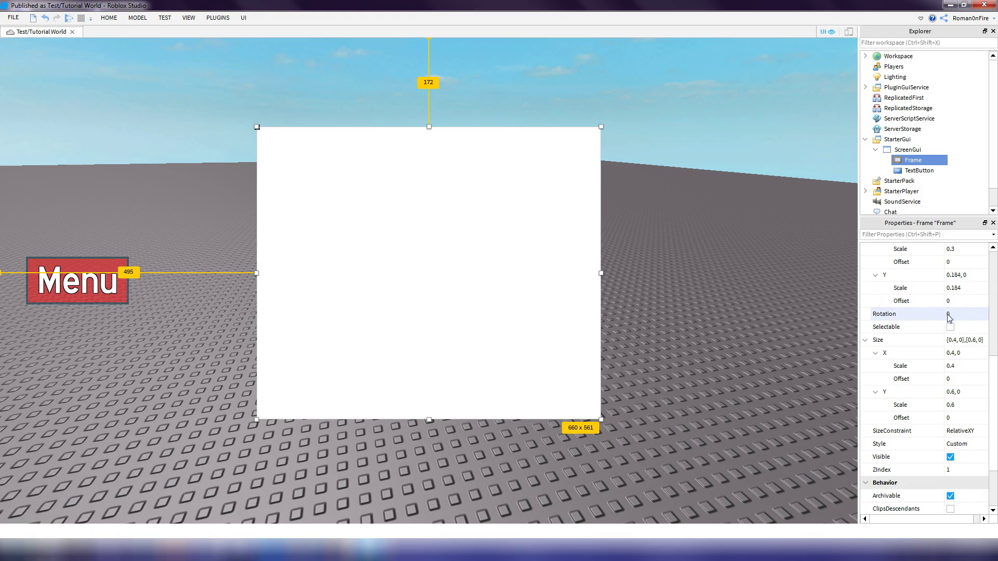
scroll(914, 325, up, 1)
mouse_move(450, 272)
mouse_down()
mouse_move(486, 296)
mouse_move(453, 273)
mouse_move(439, 279)
mouse_up()
Set the Frame's background colour to black (0, 0, 0)
scroll(964, 323, up, 5)
click(949, 353)
click(950, 353)
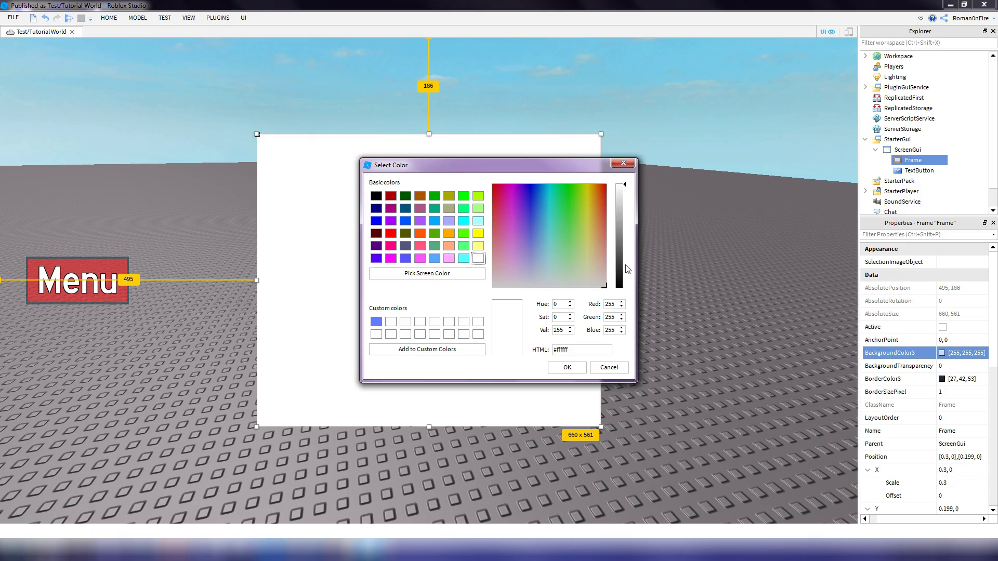
drag(629, 267, 628, 329)
click(567, 368)
Set the Frame's background transparency to 0.5 and its border size to 10 pixels
click(948, 366)
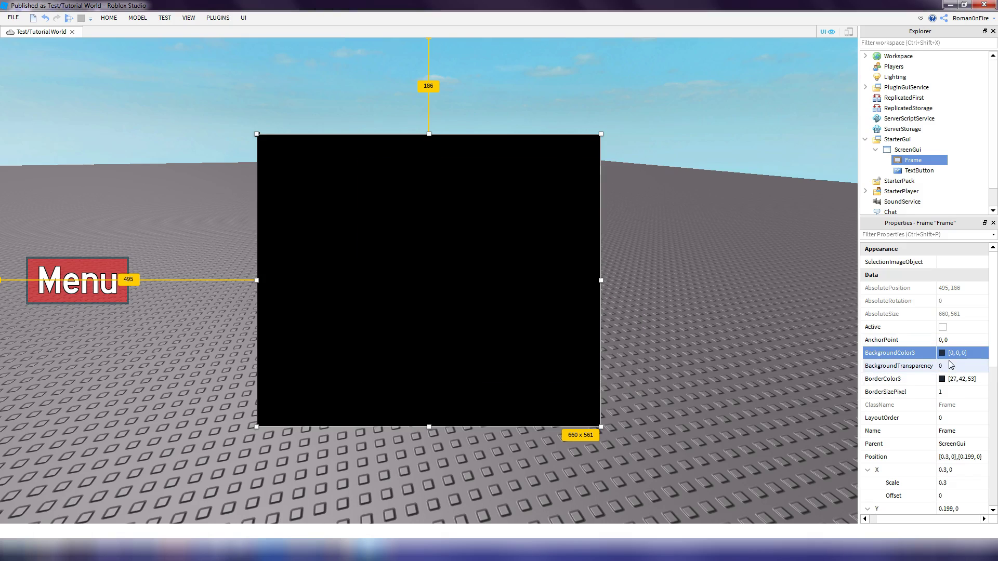
text(.5)
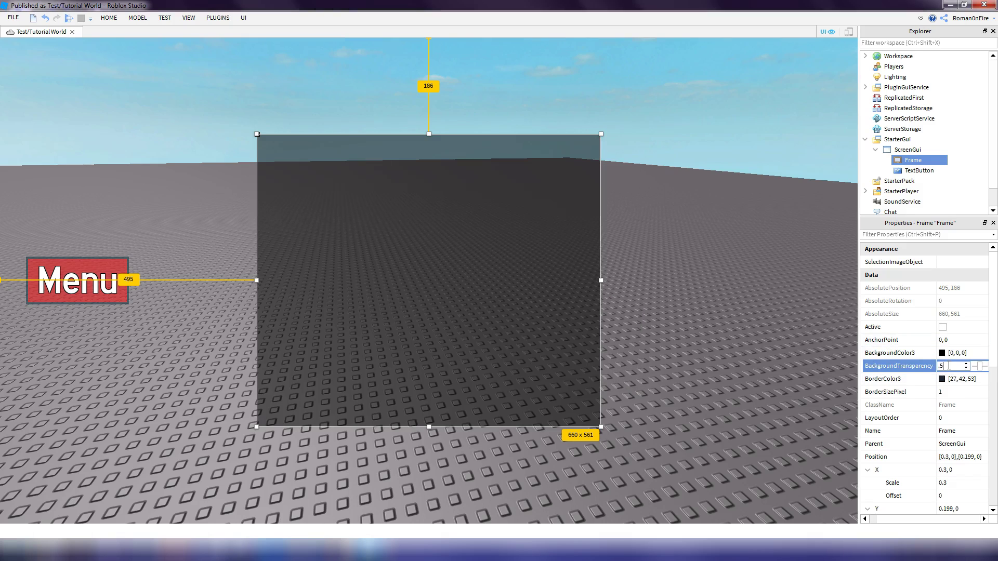
key(Return)
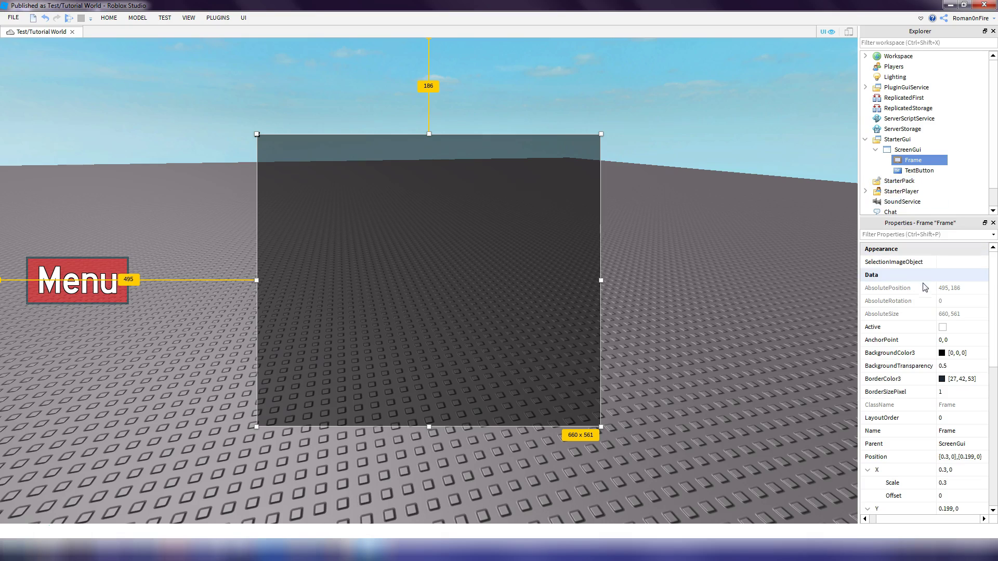
click(966, 396)
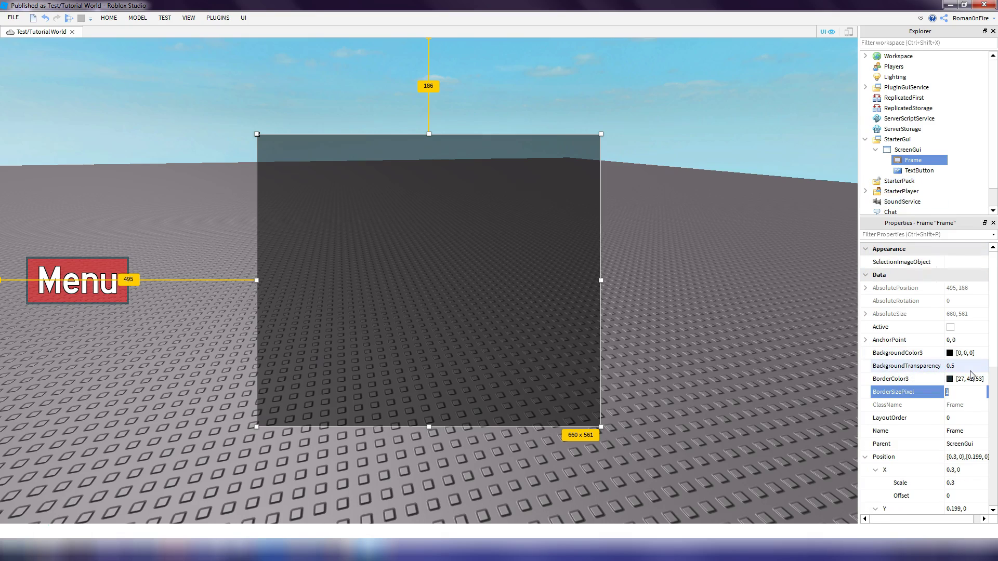
text(0)
click(729, 384)
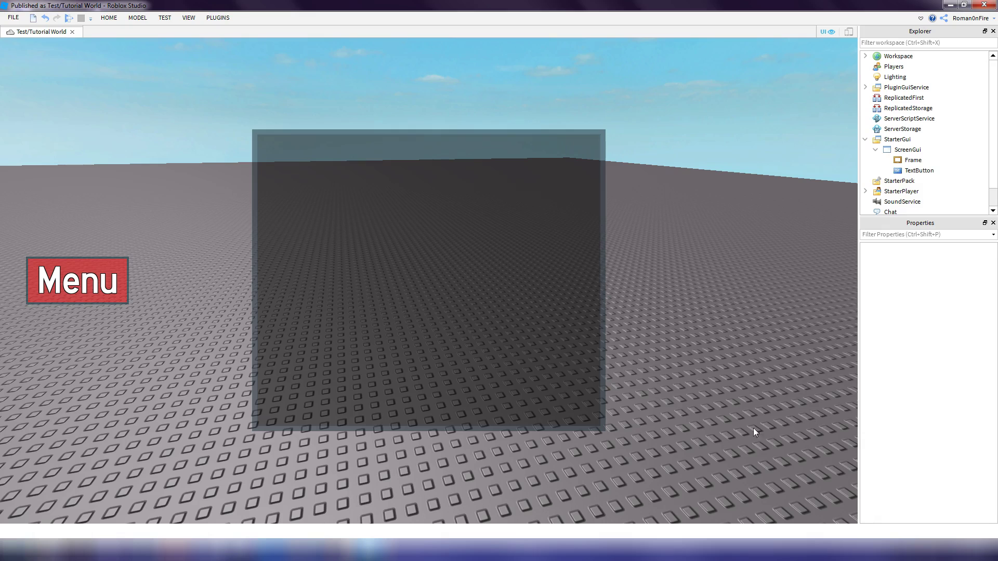
Set the Frame's border colour to the saved custom blue (98, 122, 255)
click(913, 160)
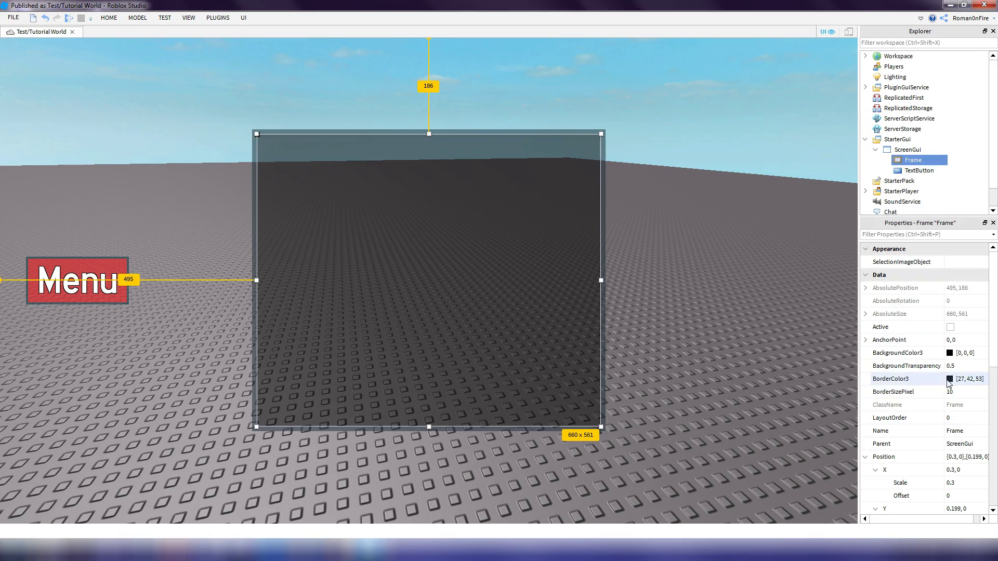
click(950, 380)
drag(538, 223, 530, 257)
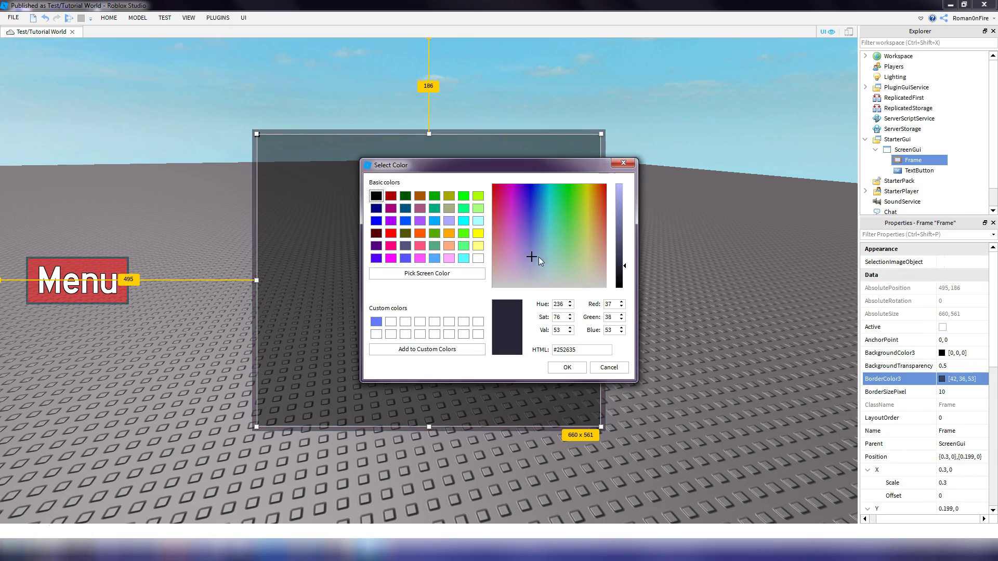
click(376, 322)
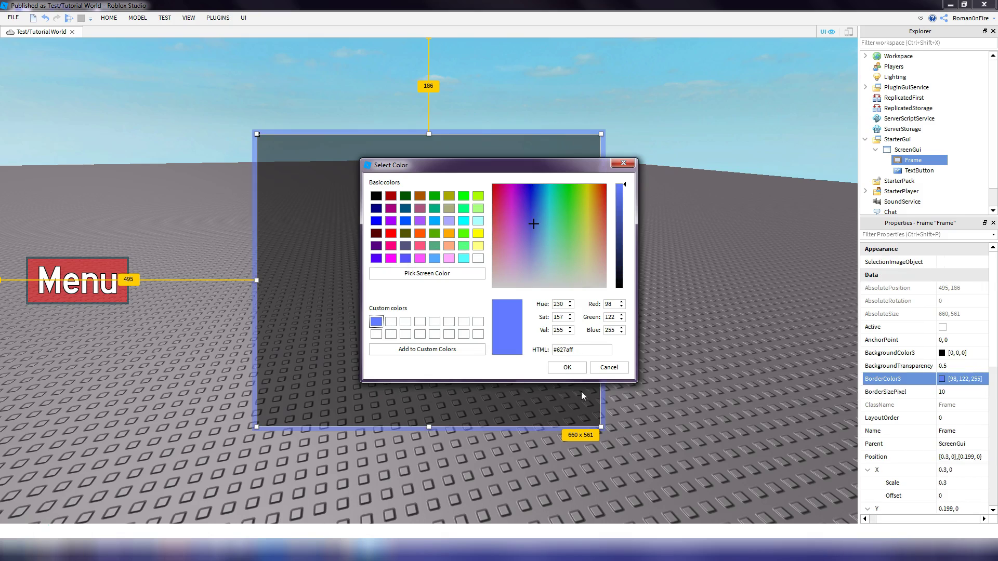
click(579, 372)
click(707, 341)
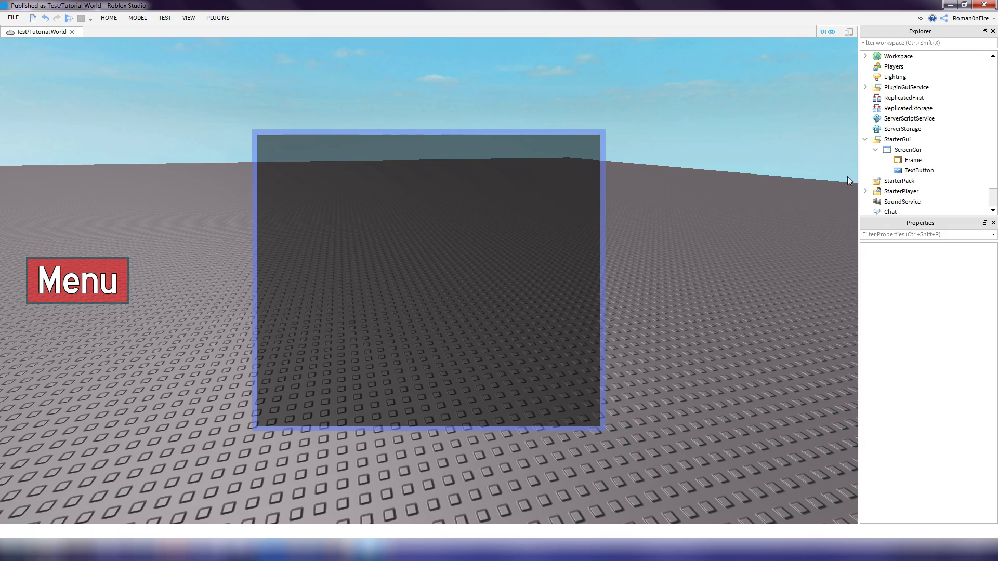
Rename the Frame as Menu
click(913, 160)
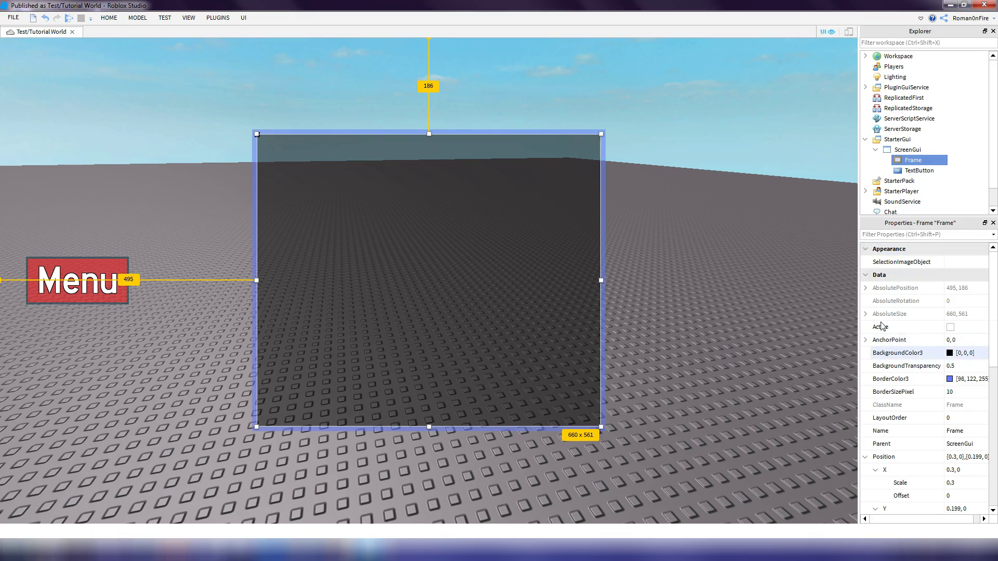
click(953, 431)
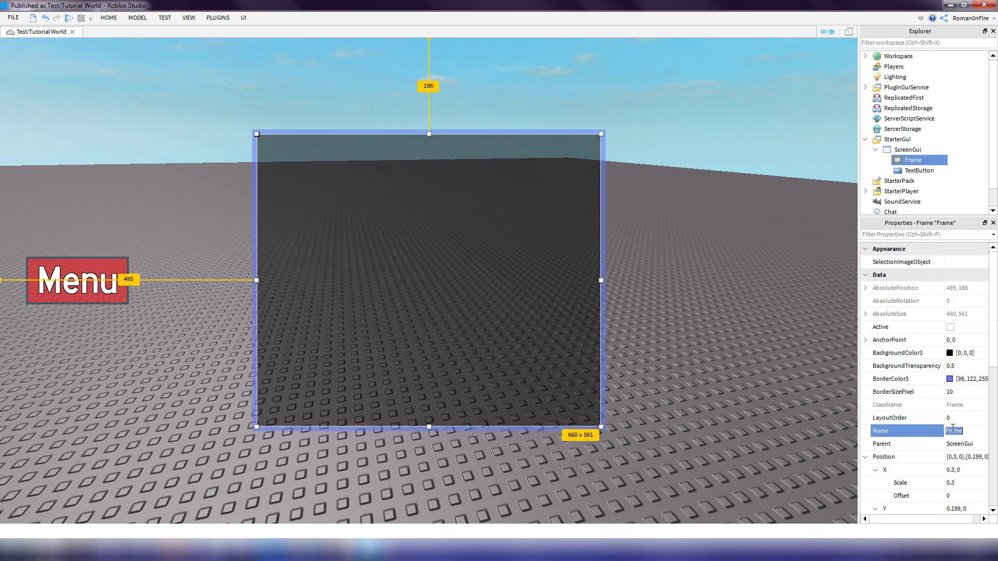
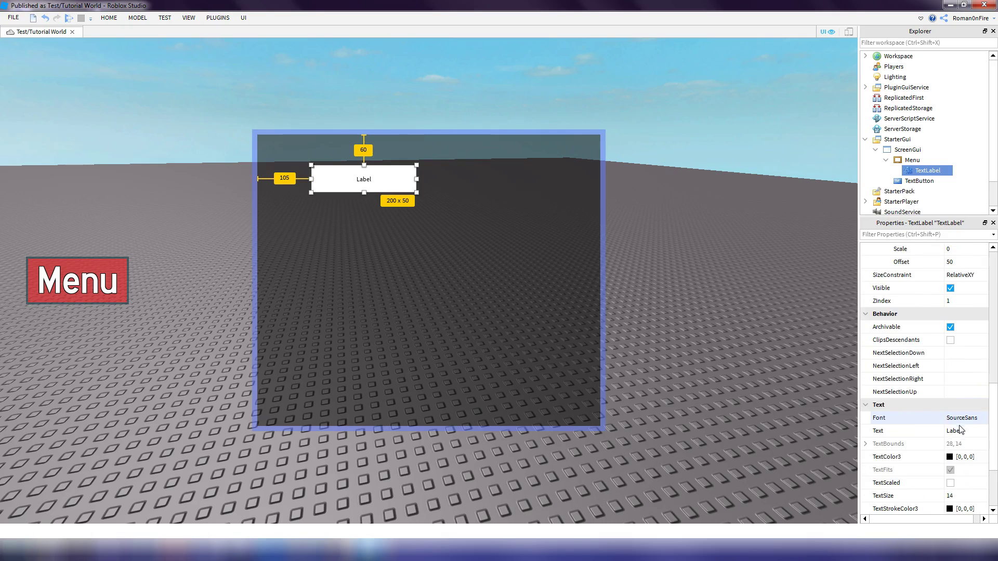
Change the text of the TextLabel inside the Menu frame to "Welcome!" and its font to Arial
click(967, 430)
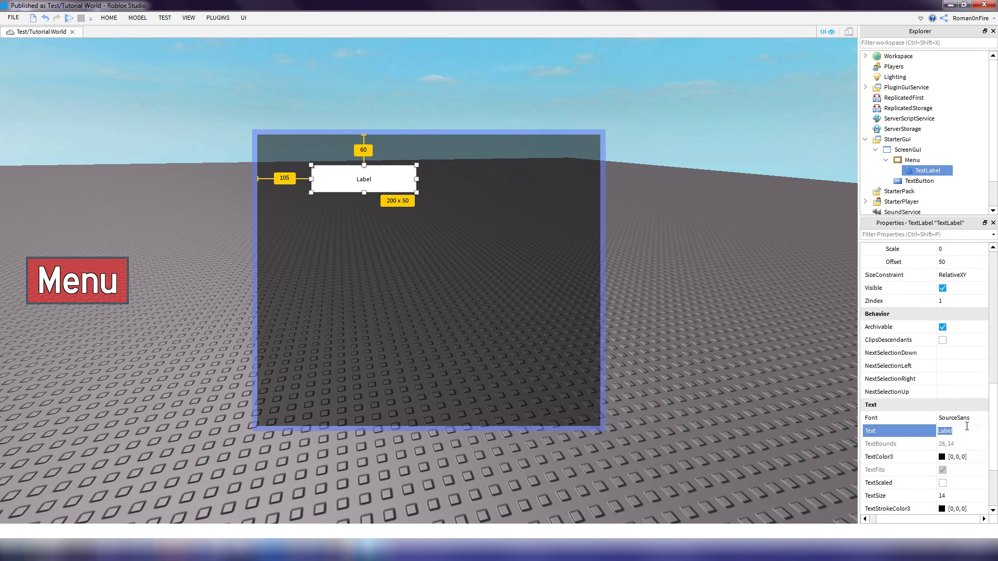
key(BackSpace)
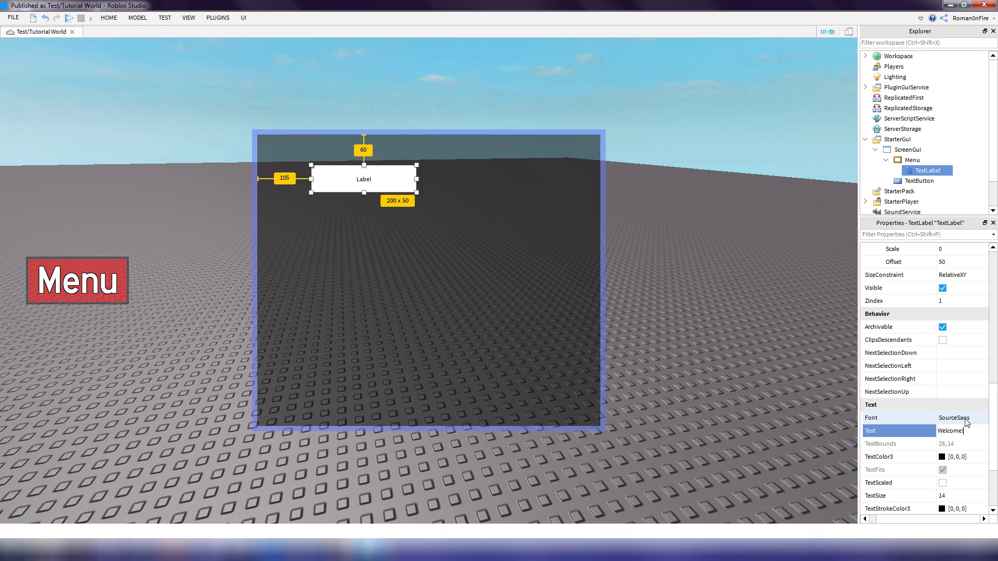
click(966, 419)
click(968, 419)
scroll(945, 460, up, 3)
click(950, 445)
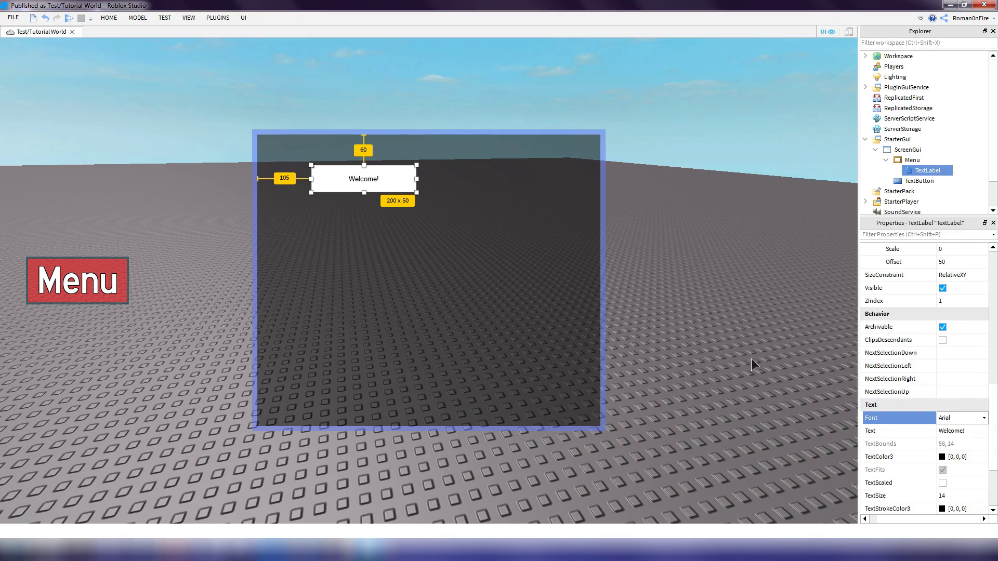
click(713, 342)
Turn on scaled text for the Welcome! label
click(928, 171)
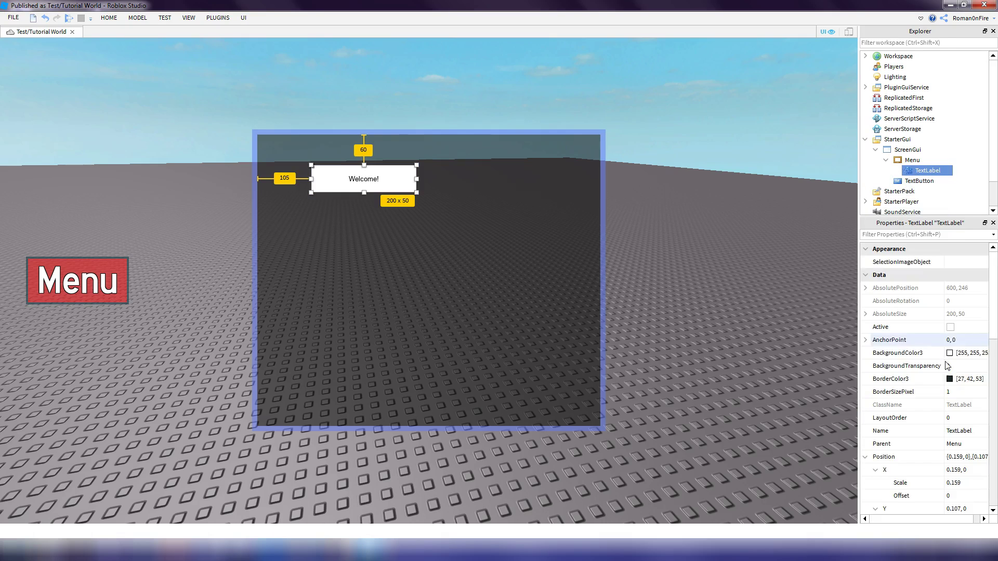
scroll(946, 369, down, 9)
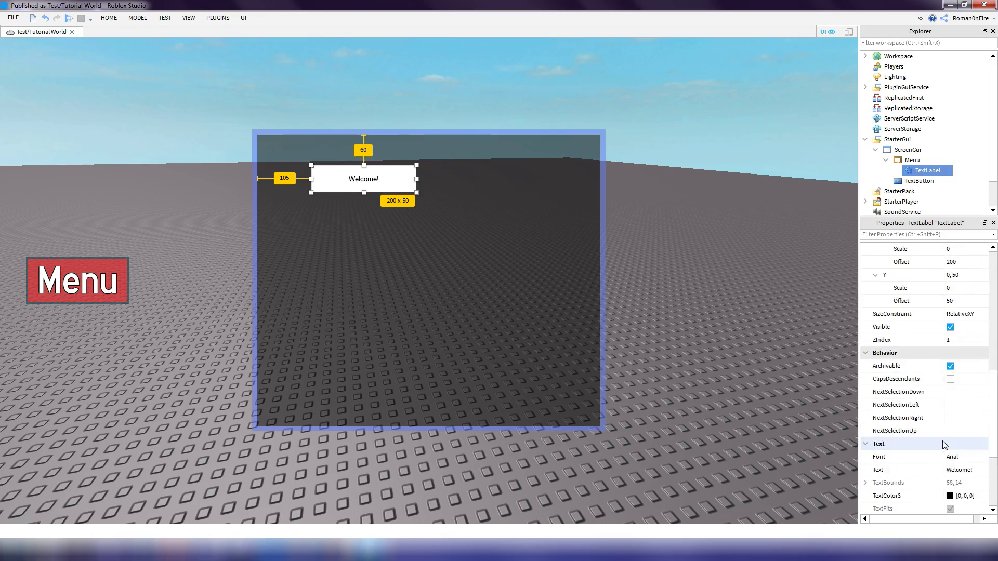
scroll(945, 445, down, 3)
click(950, 483)
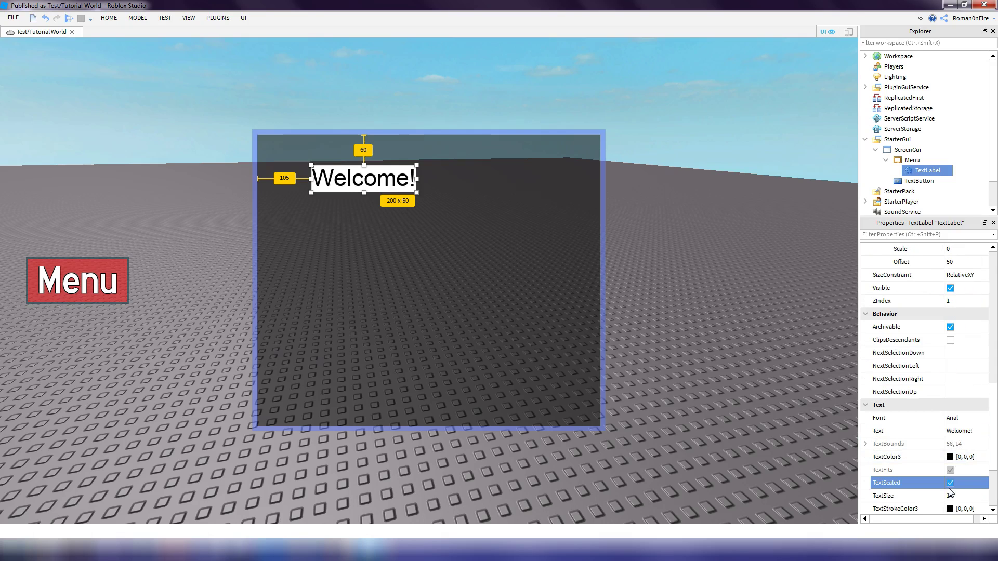
Set the Welcome! label's text colour to the saved custom blue (98, 122, 255)
click(950, 460)
click(944, 458)
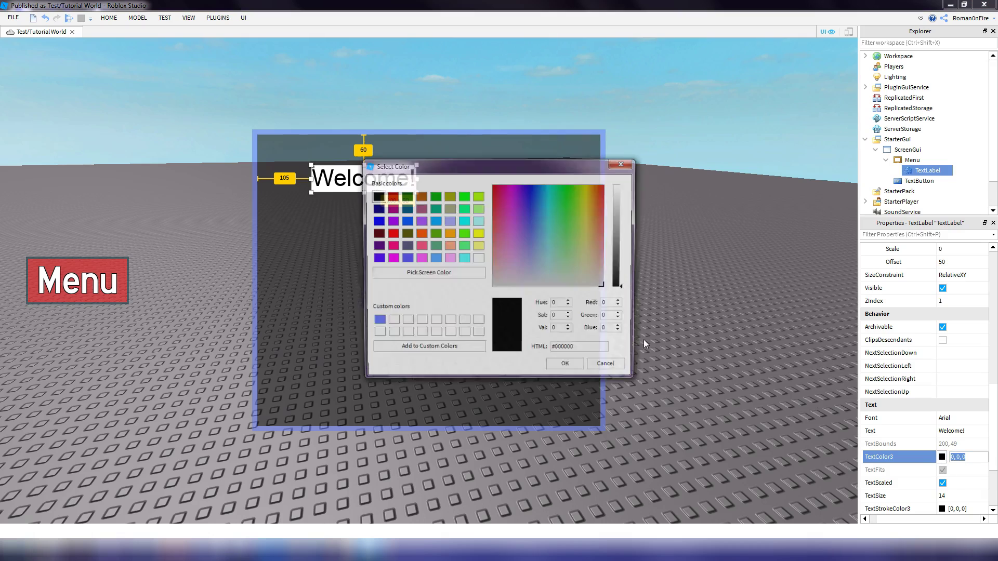
click(376, 322)
click(568, 367)
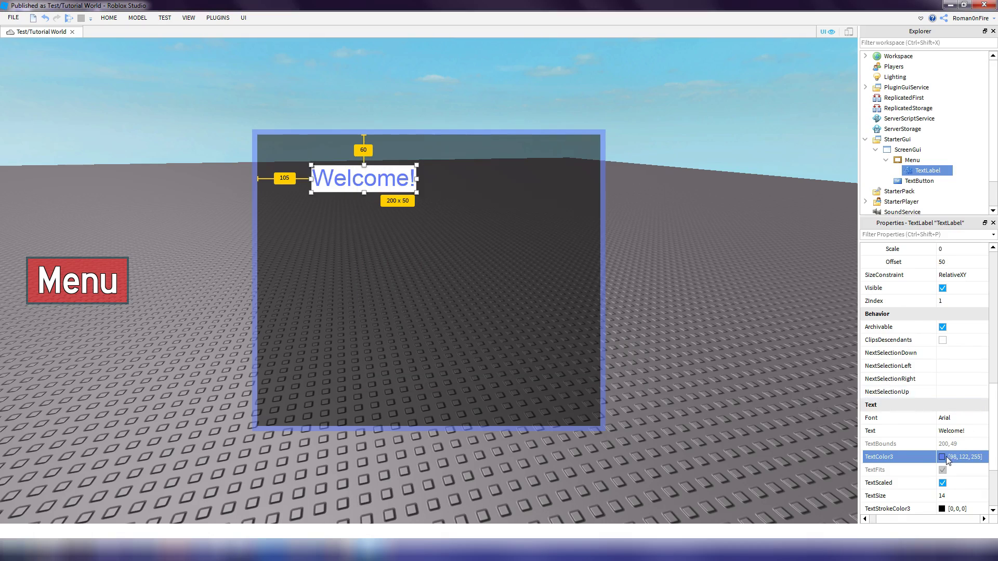
Set the label's background transparency to 1 and move it near the frame's upper centre, at a position scale of about 0.365, 0.1
scroll(946, 460, up, 10)
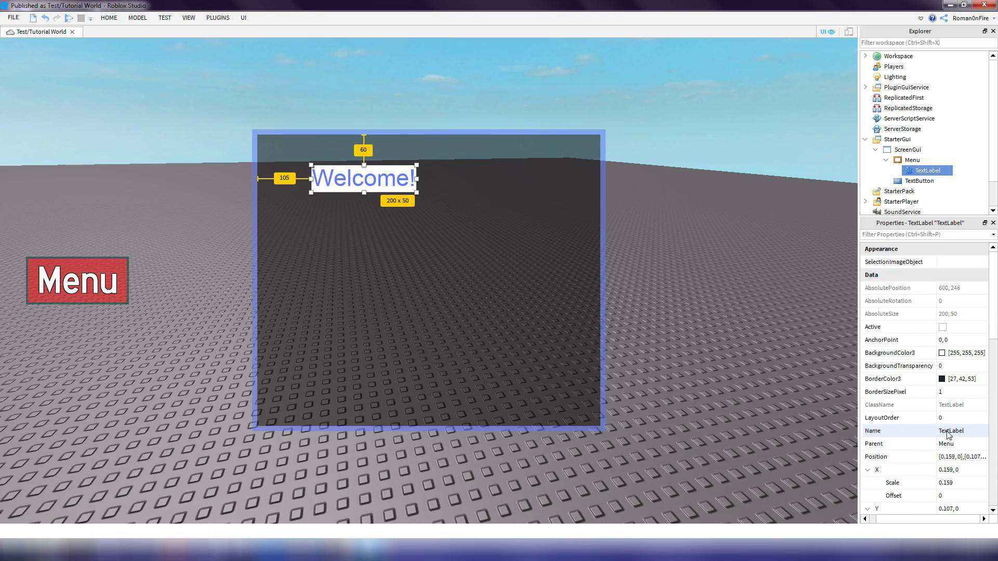
click(952, 367)
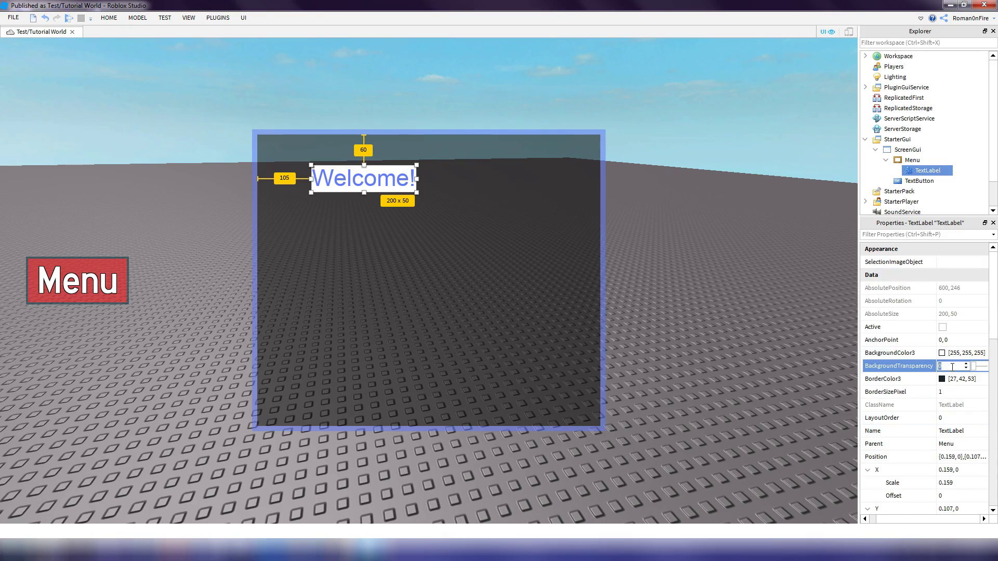
text(1)
key(Return)
mouse_move(907, 176)
drag(395, 181, 466, 179)
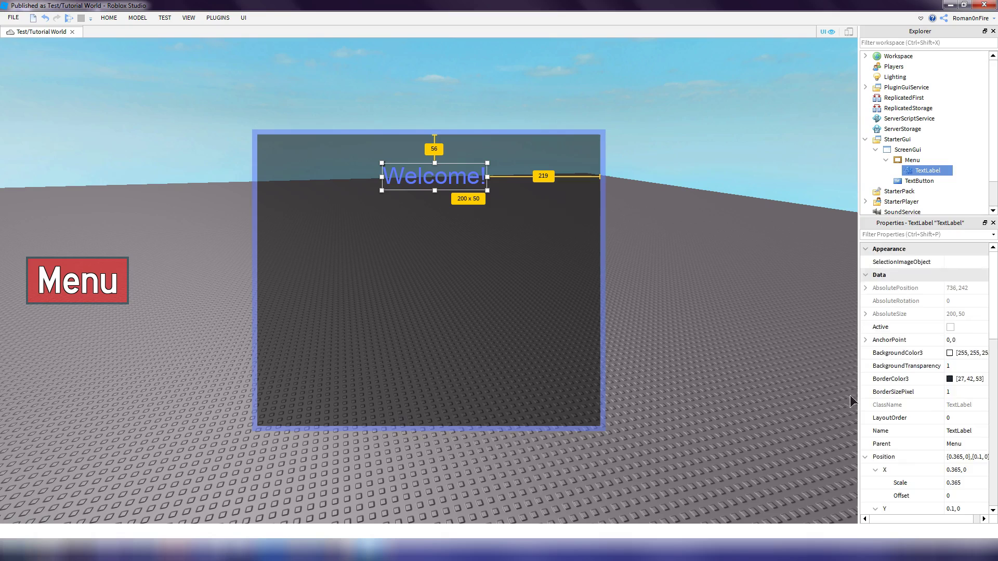
Set the label's text stroke transparency to 0 and centre it horizontally at a position scale of about 0.348, 0.086
scroll(974, 439, down, 3)
scroll(974, 438, down, 6)
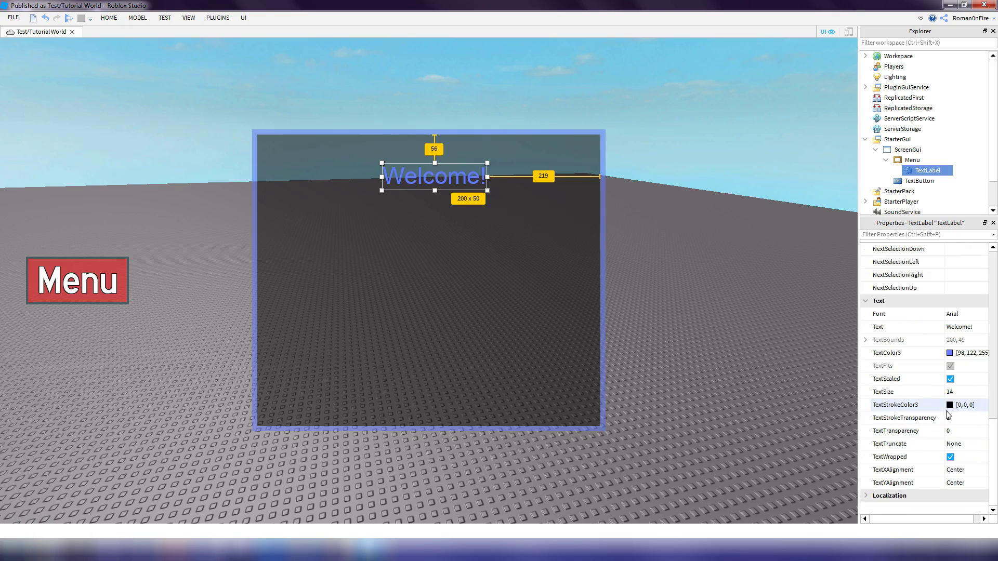
click(953, 419)
text(0)
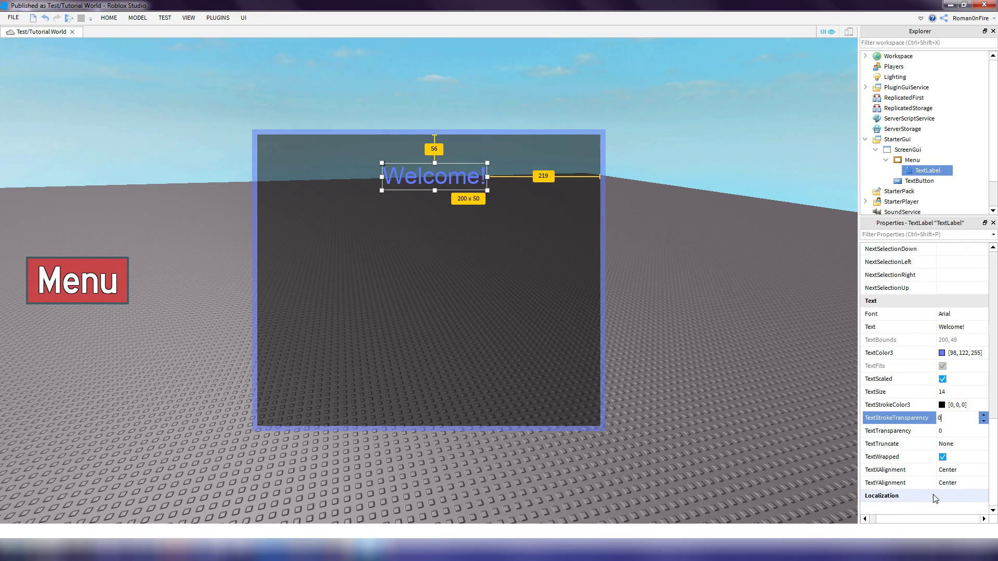
key(Return)
mouse_move(454, 182)
mouse_down()
mouse_move(421, 172)
mouse_move(447, 173)
mouse_up()
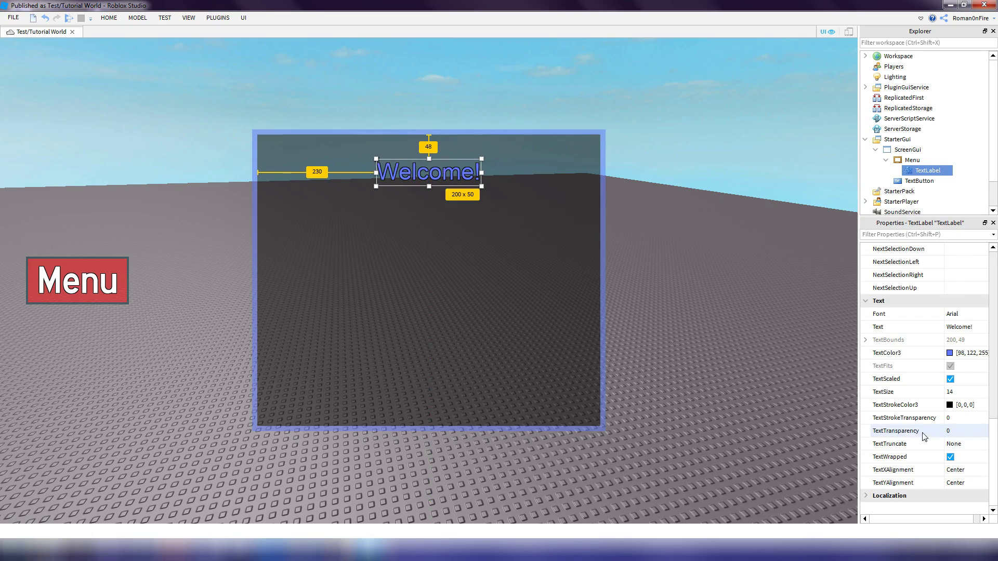
Set both the Y and X size offsets of the Welcome! label to 0
scroll(936, 447, up, 8)
click(955, 470)
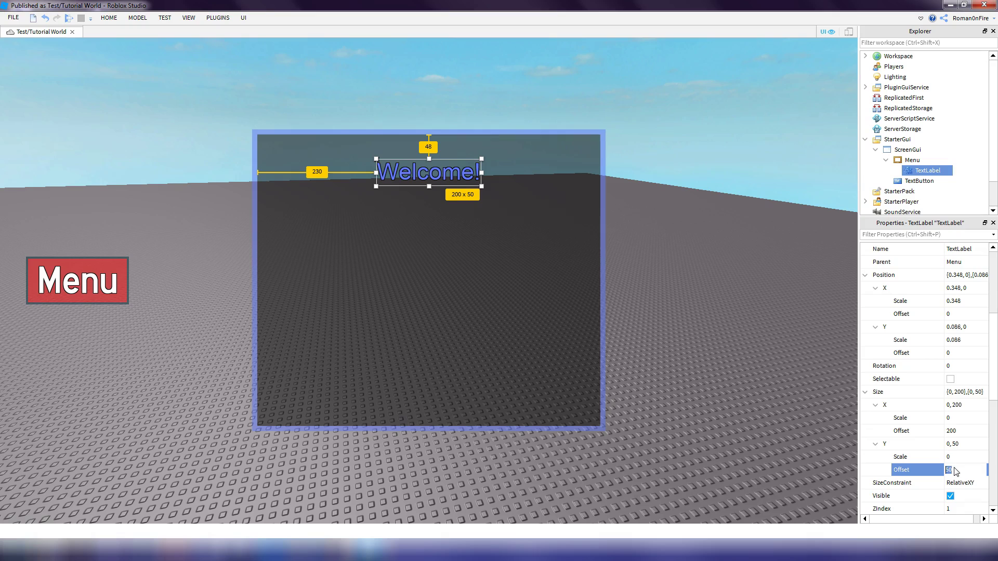
text(0)
click(956, 431)
text(0)
Set the Welcome! label's size scale to 0.1 for both X and Y
click(948, 419)
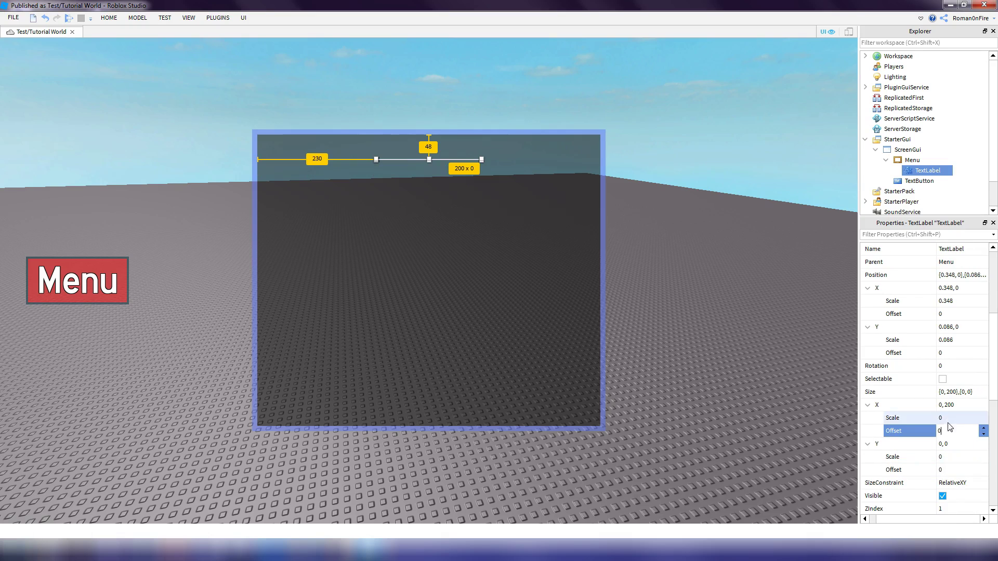
click(948, 461)
key(Return)
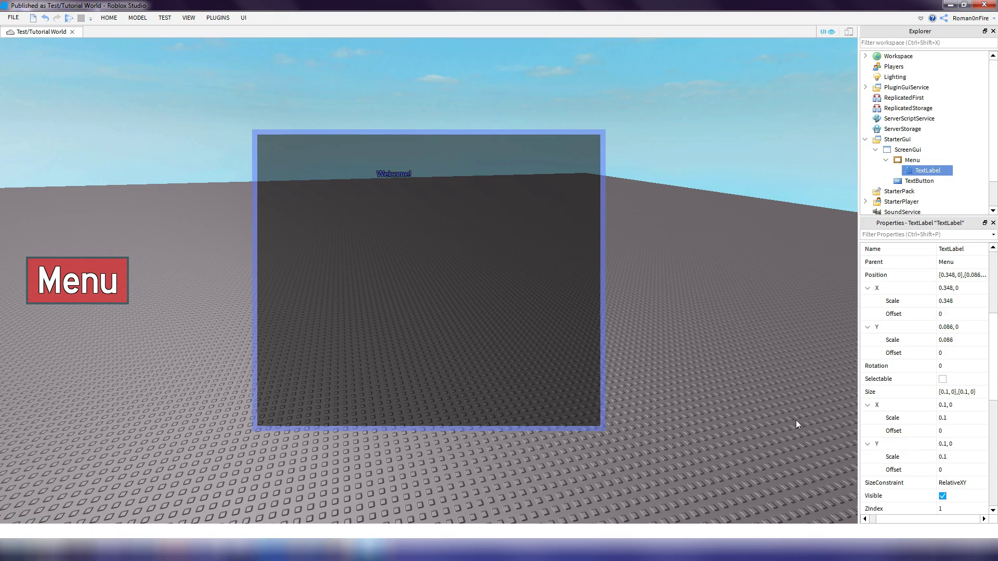
click(796, 420)
Enlarge the Welcome! label to about 285 x 165 and centre it near the frame's upper edge, at a position scale of about 0.283, 0.03
click(922, 172)
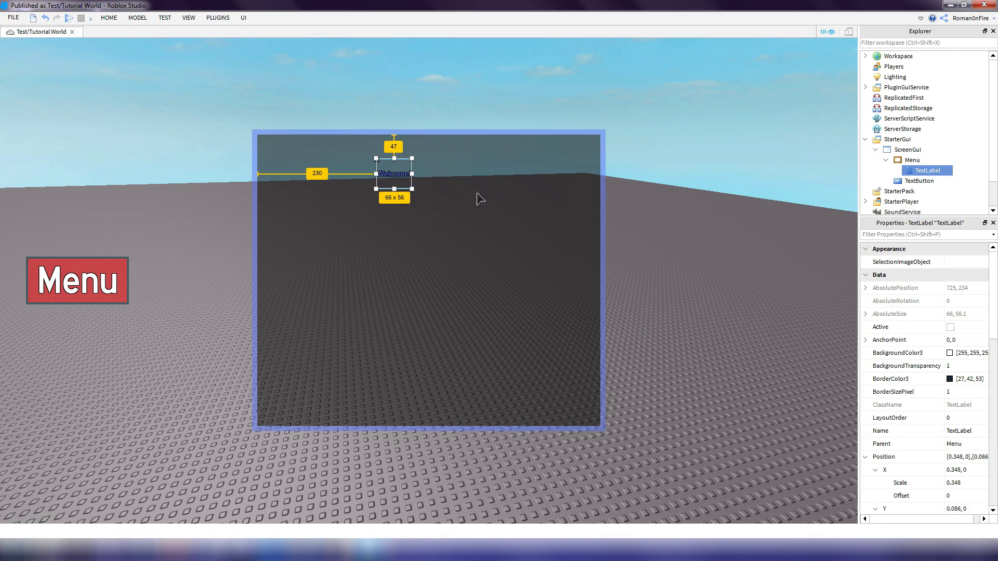
drag(412, 190, 526, 244)
drag(462, 208, 441, 194)
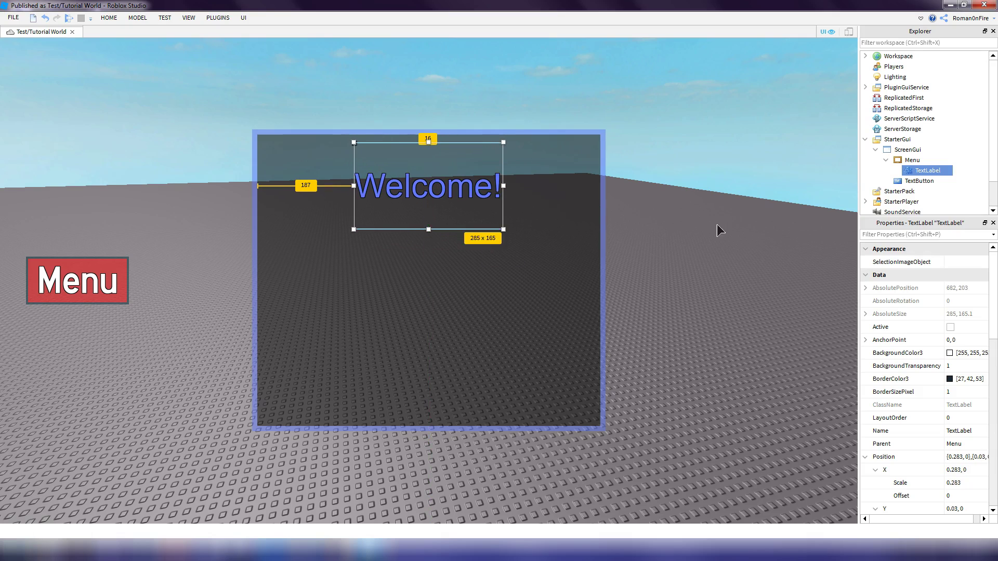
Add an ImageLabel to the ScreenGui and move it into the Menu frame, at a position scale of about 0.27, 0.346
click(654, 341)
right_drag(654, 341, 838, 324)
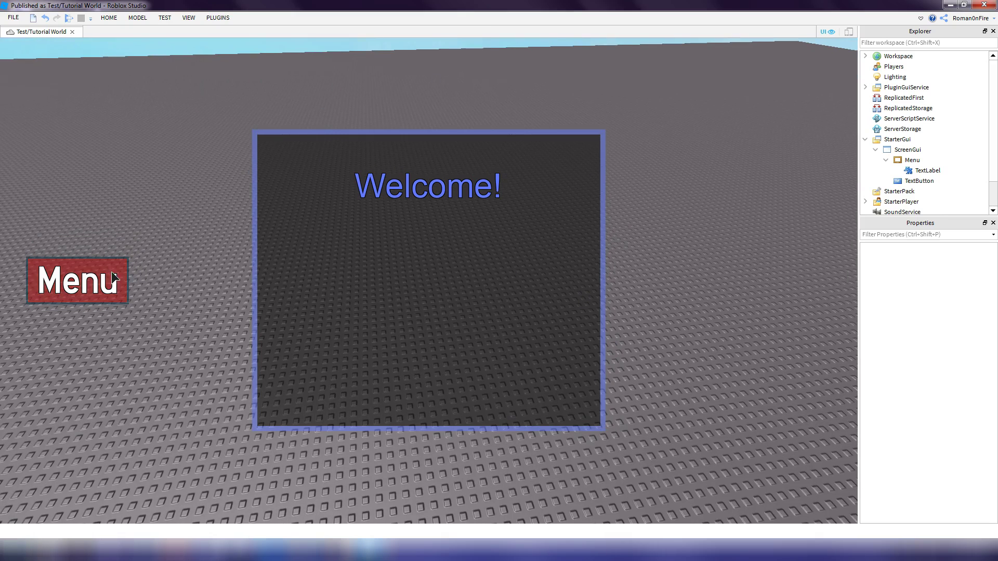
click(927, 170)
click(911, 160)
click(909, 150)
right_click(909, 151)
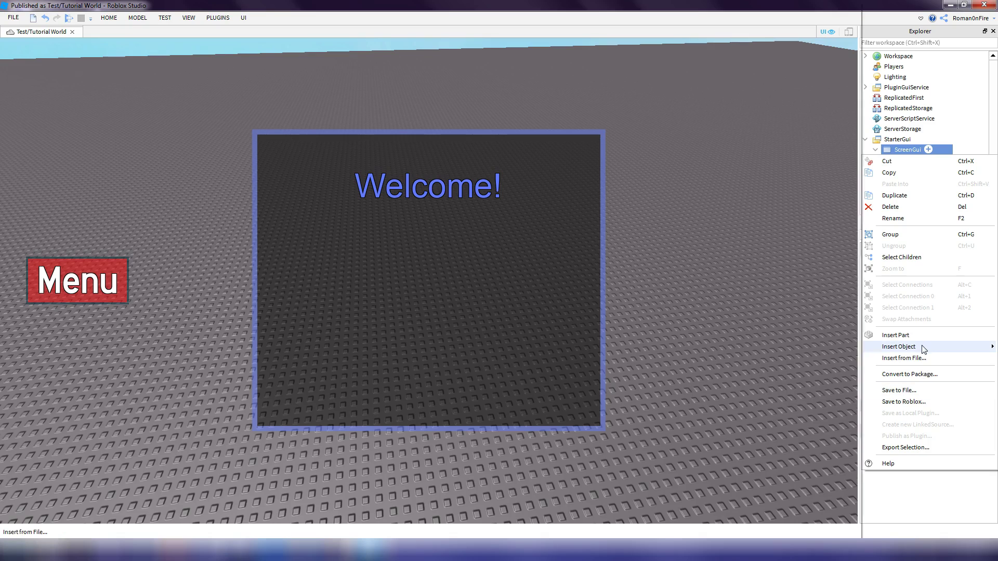
mouse_move(927, 348)
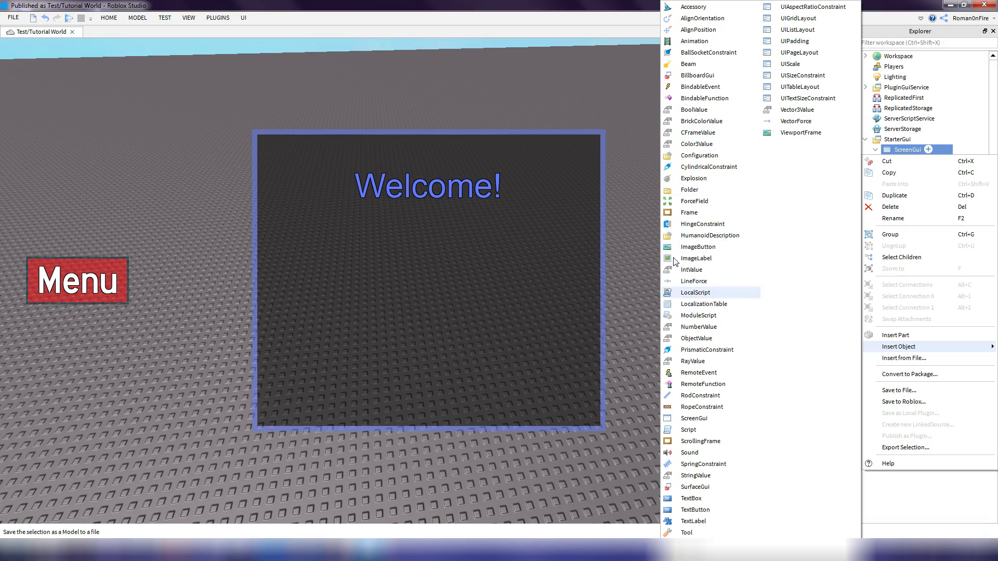
click(695, 259)
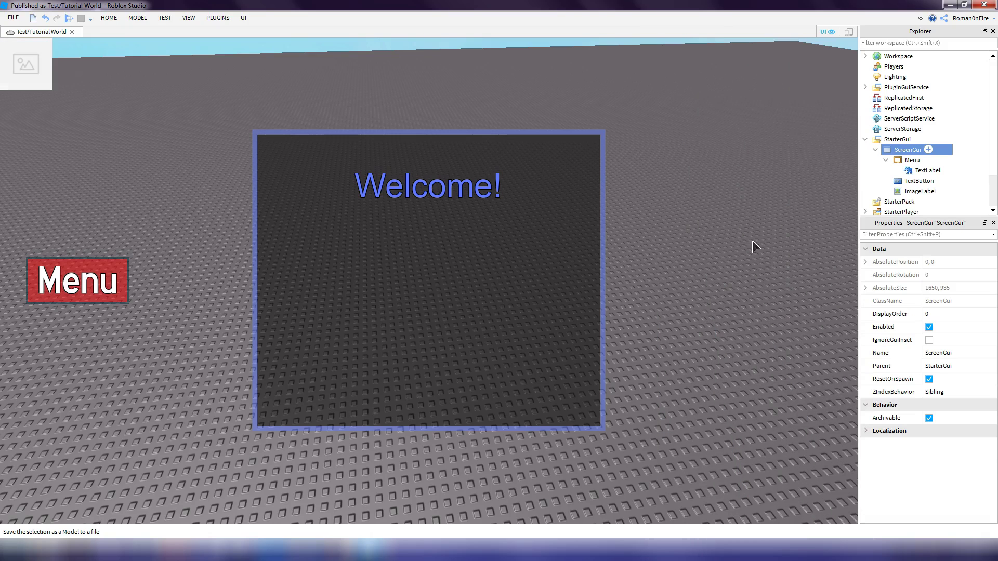
drag(919, 193, 912, 162)
drag(300, 172, 370, 261)
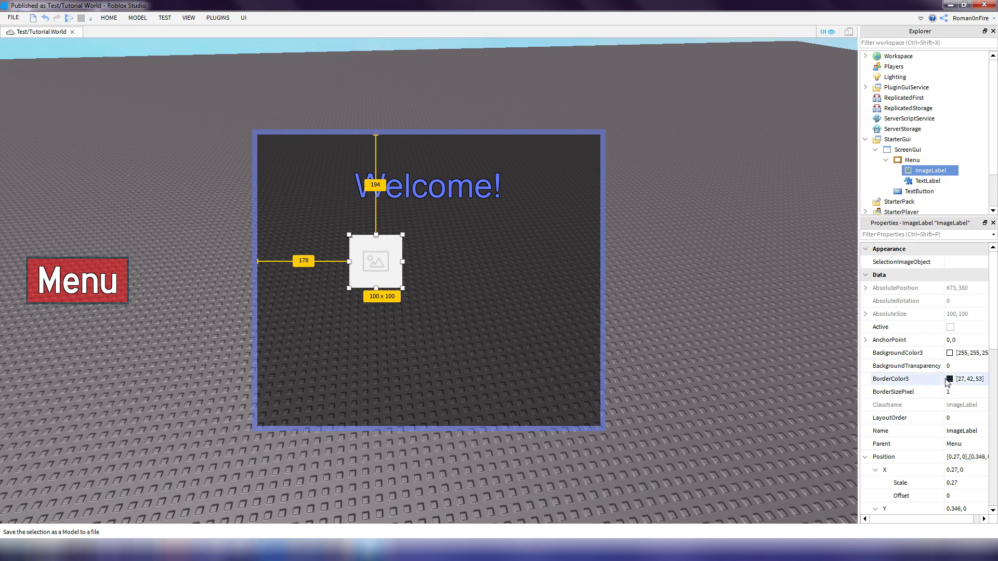
Assign the YTchannelIcon2018 image to the image label and resize it to about 147 x 147 below the Welcome! text
scroll(946, 382, down, 10)
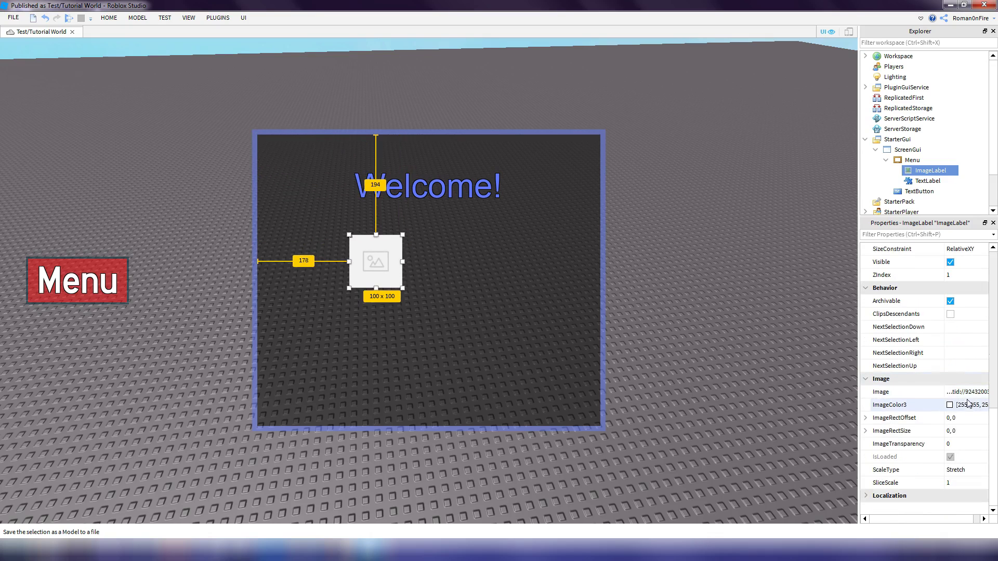
click(968, 393)
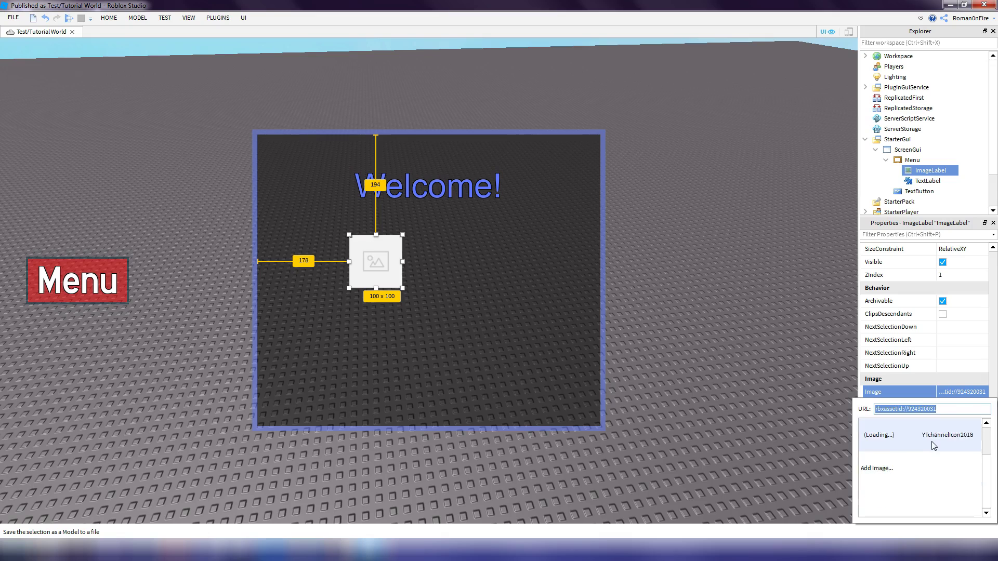
click(933, 445)
drag(448, 250, 416, 222)
drag(429, 261, 374, 283)
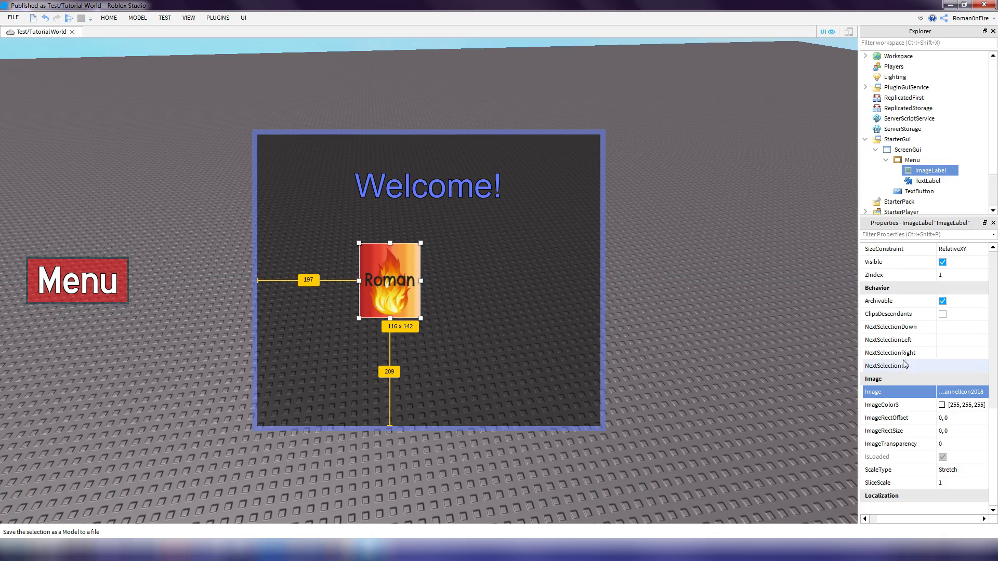
drag(359, 317, 342, 321)
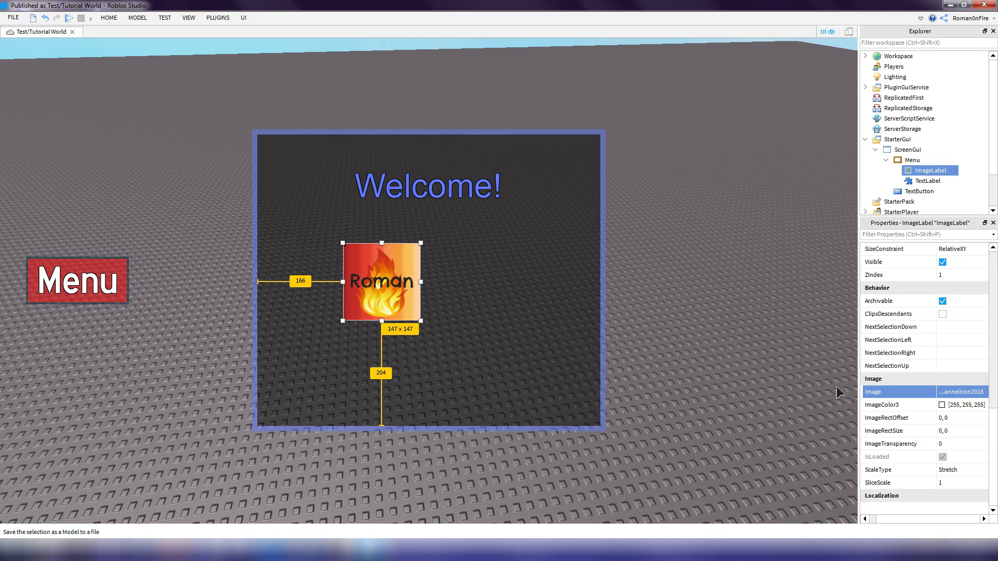
Set the image label's size constraint to RelativeXX
scroll(897, 404, up, 5)
click(966, 446)
click(967, 446)
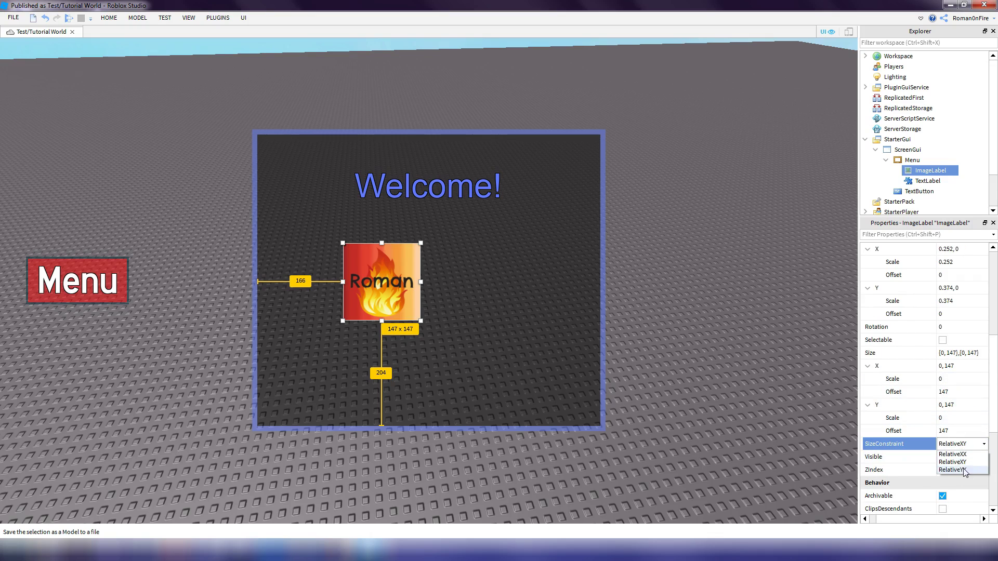
click(956, 455)
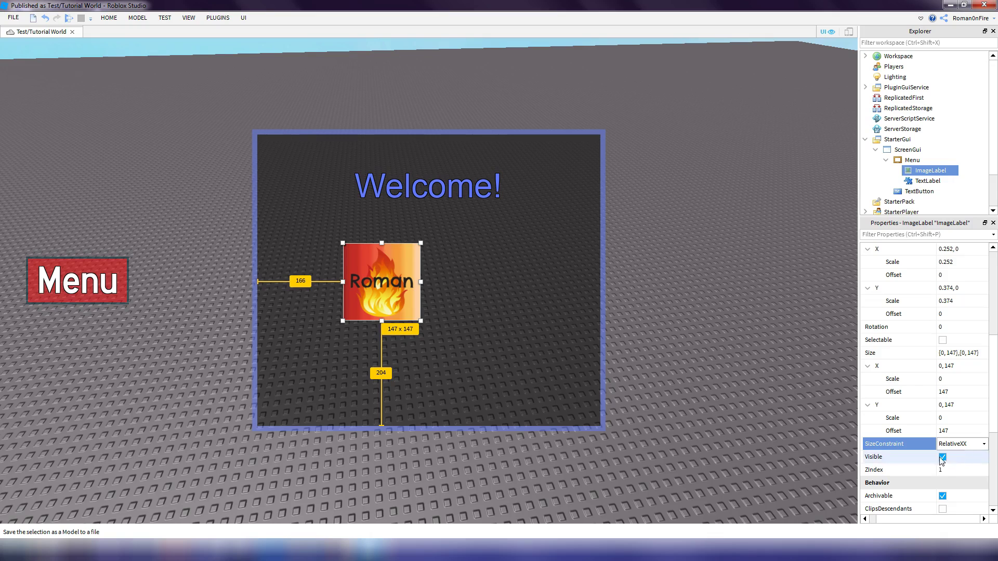
Set both the X and Y size offsets of the image label to 0
click(954, 394)
text(0)
click(945, 431)
text(0)
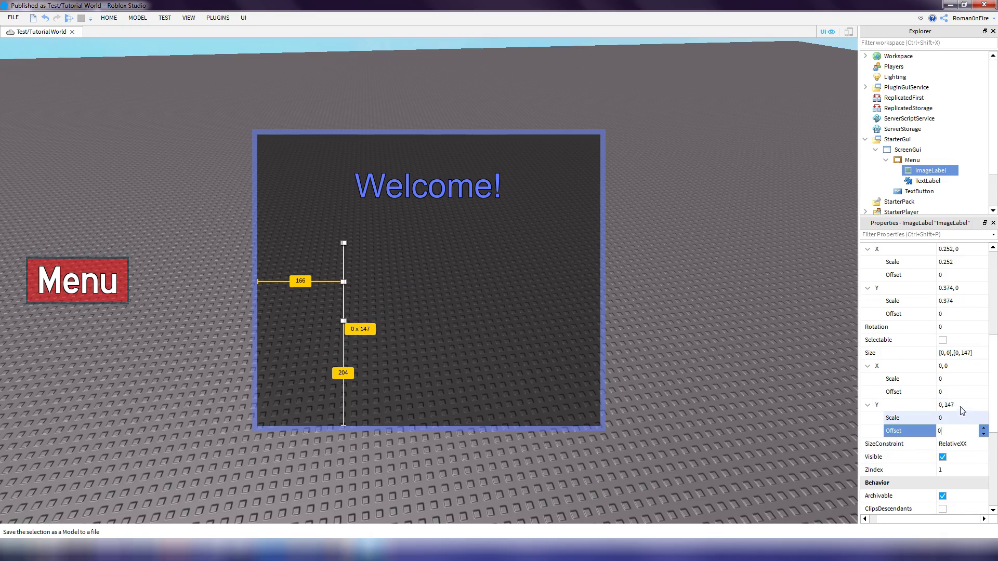
Set the image label's size scale to 0.2 for both X and Y
click(954, 381)
text(0.2)
click(954, 419)
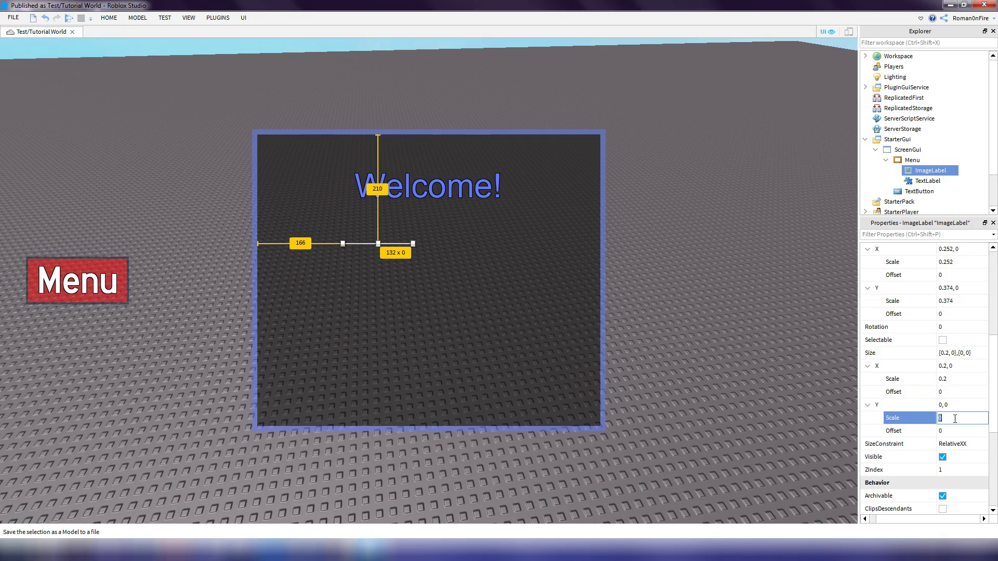
text(.2)
key(Return)
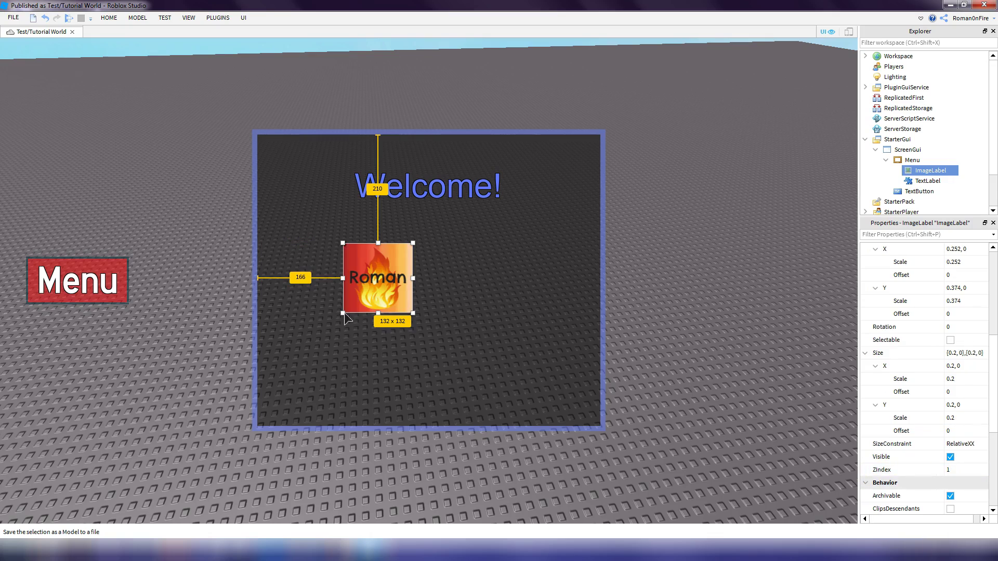
Move the image label near the Menu frame's left edge, at a position scale of about 0.062, 0.383
drag(395, 285, 321, 280)
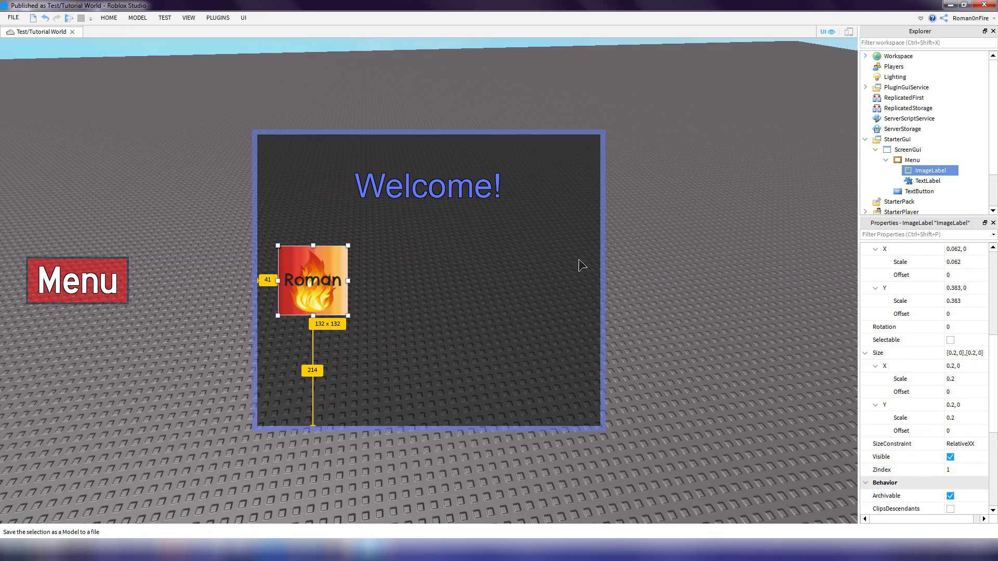
click(677, 219)
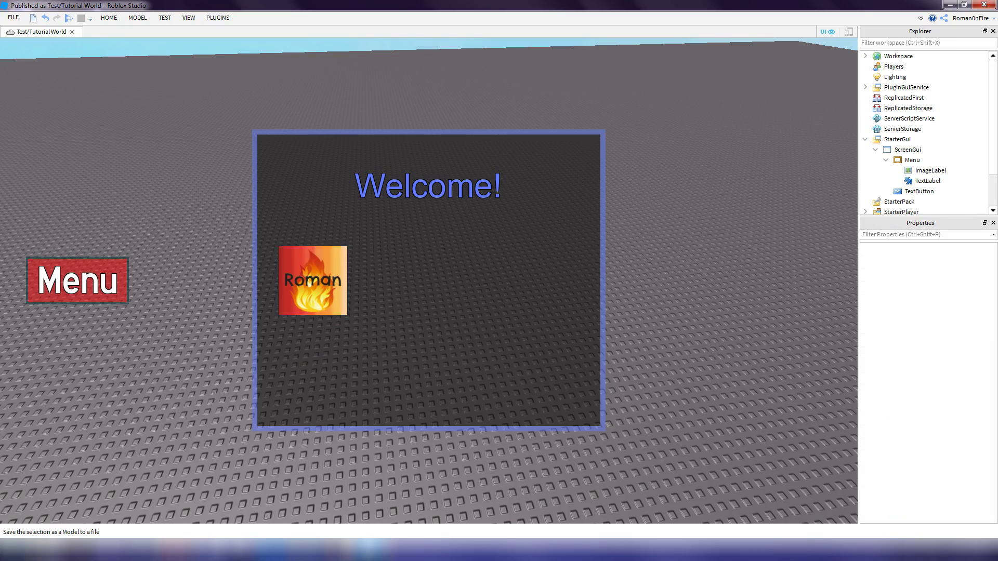
right_drag(479, 278, 479, 278)
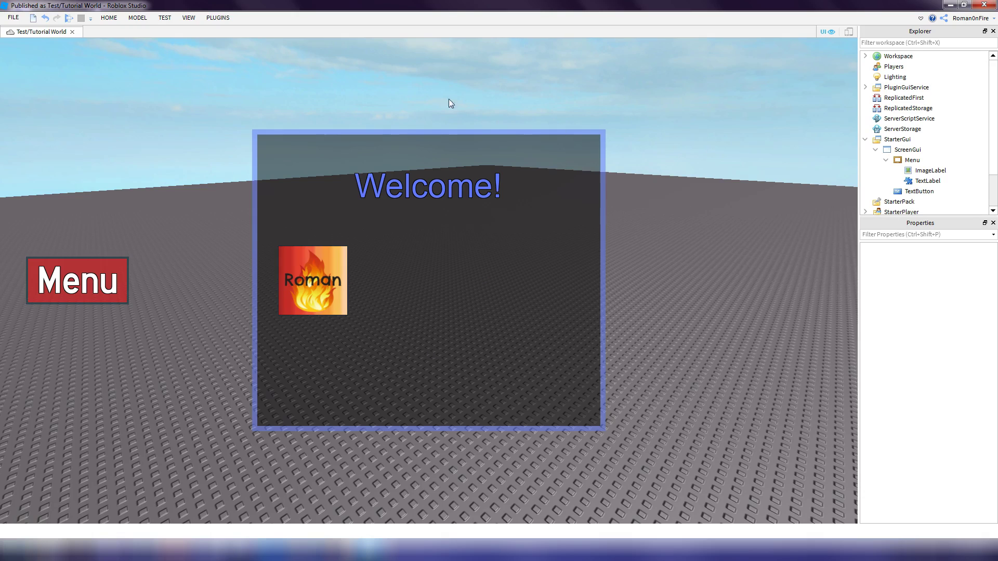
Preview the GUI in the device emulator on the iPhone 7 and the 1024 x 768 iPad 2
click(164, 18)
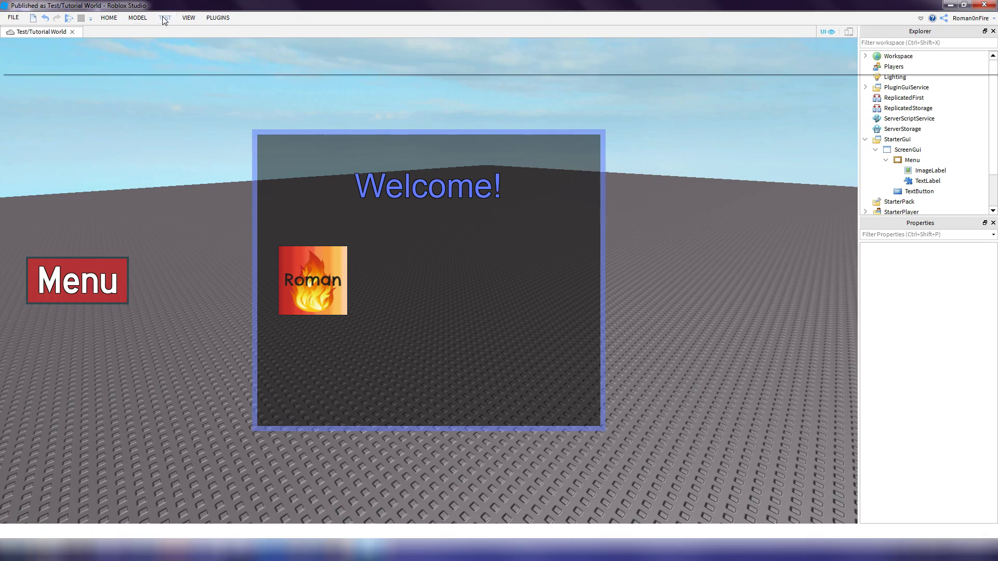
click(231, 41)
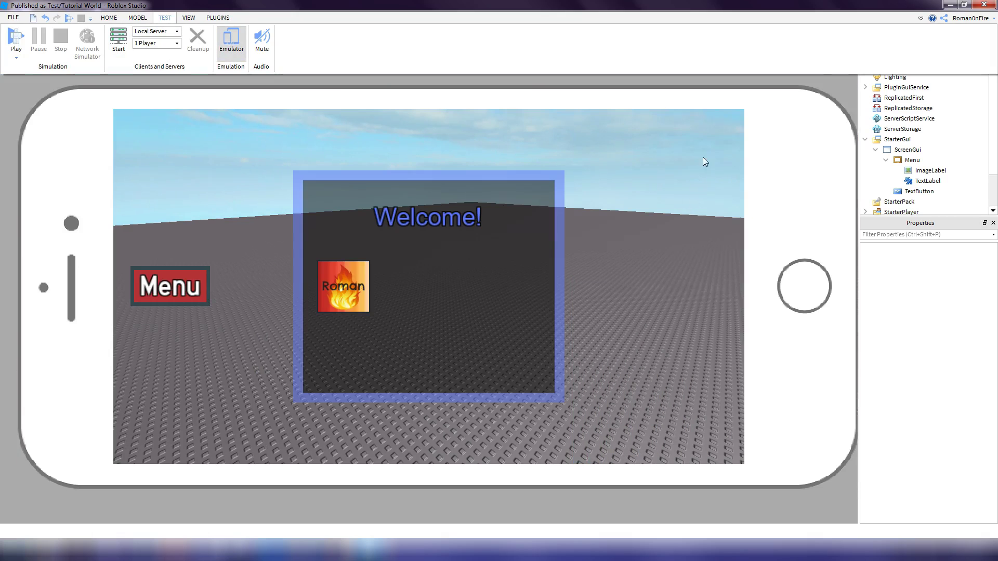
click(809, 87)
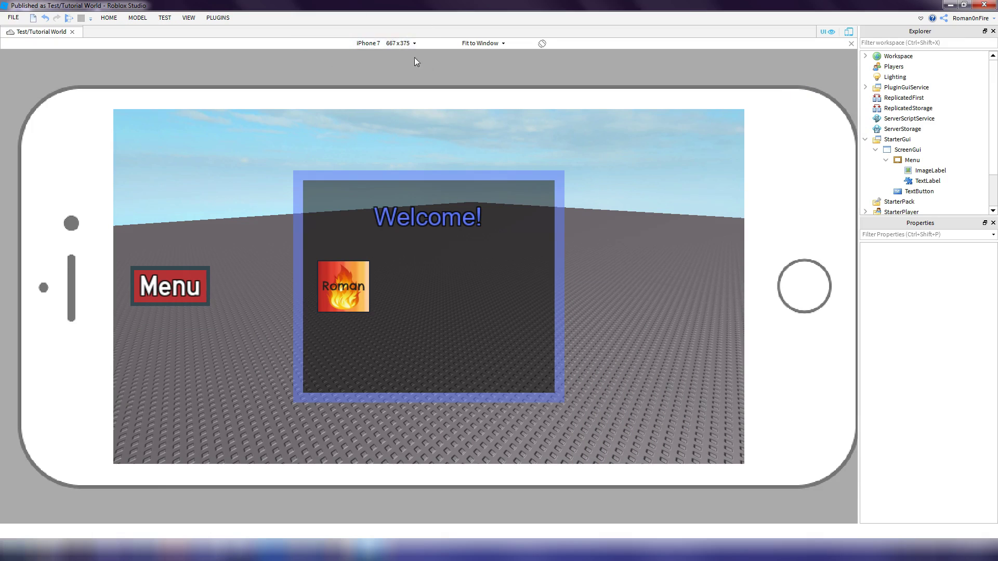
click(399, 44)
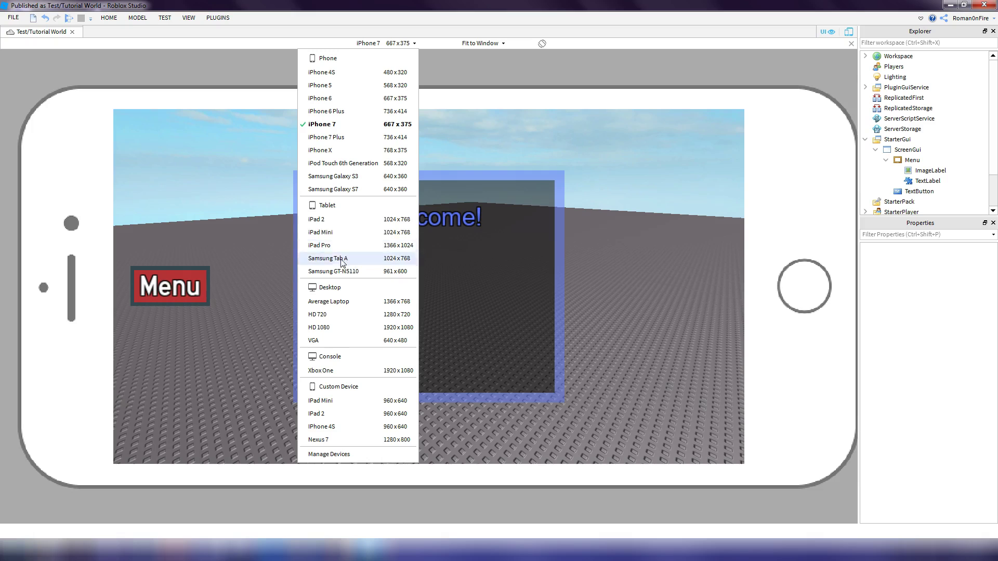
click(356, 219)
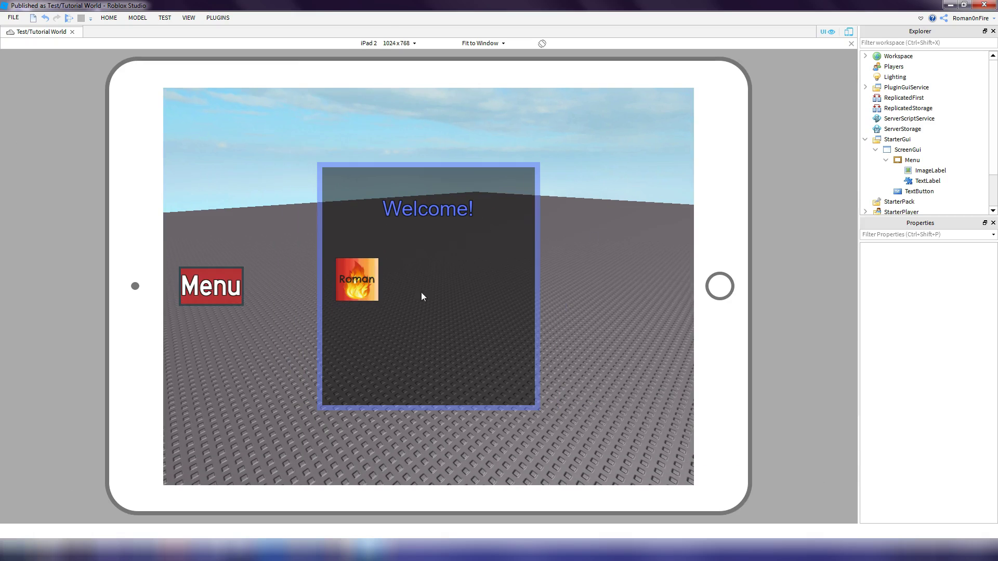
Preview the GUI on the custom 960 x 640 iPad 2, the iPhone 4S and the iPad Pro, and close the device emulator
click(412, 43)
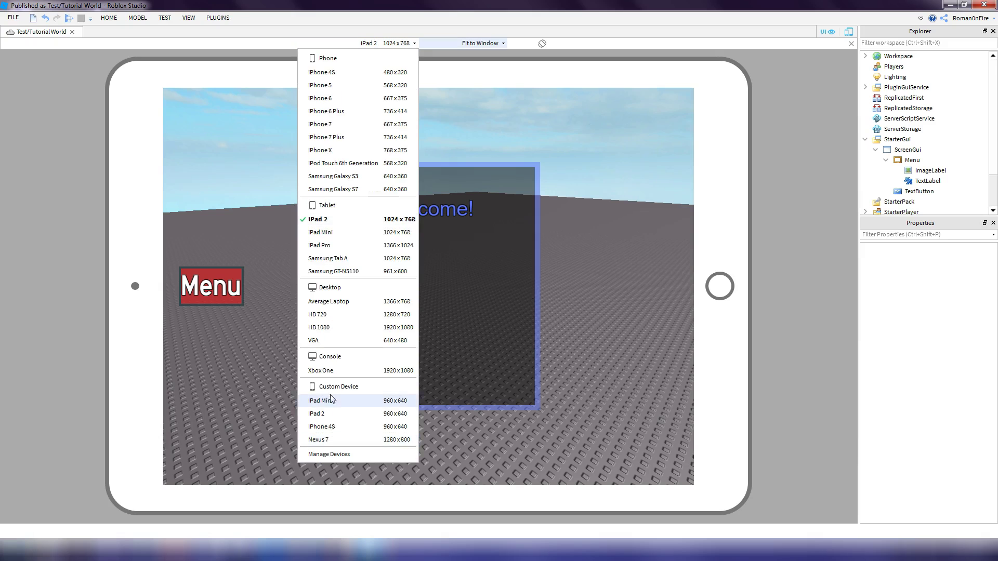
click(331, 415)
click(390, 44)
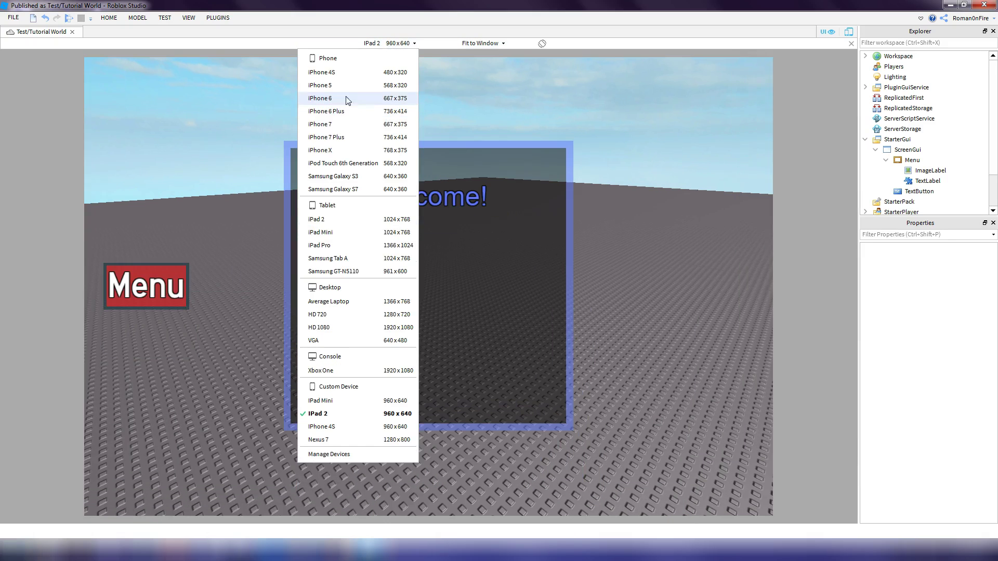
click(335, 73)
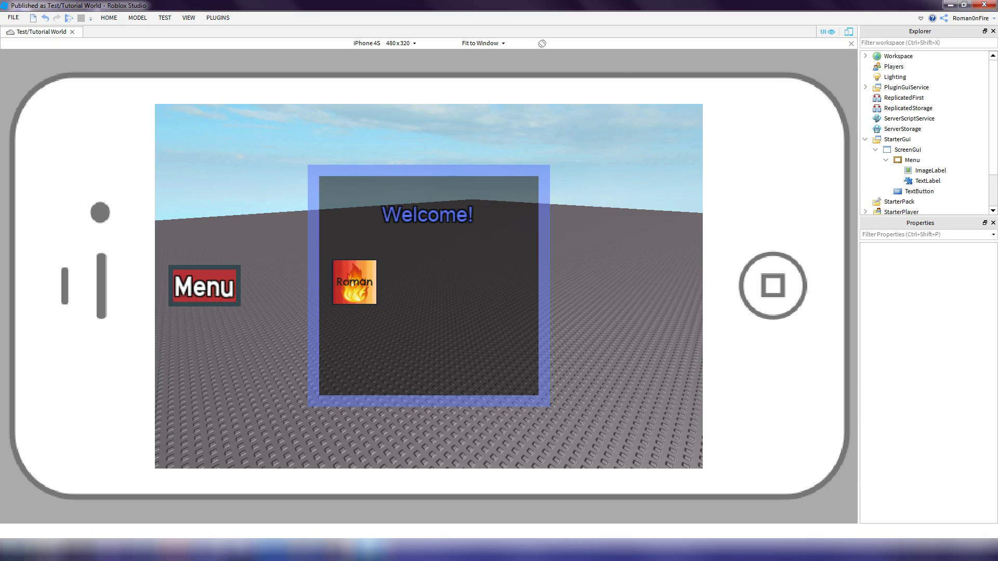
click(367, 44)
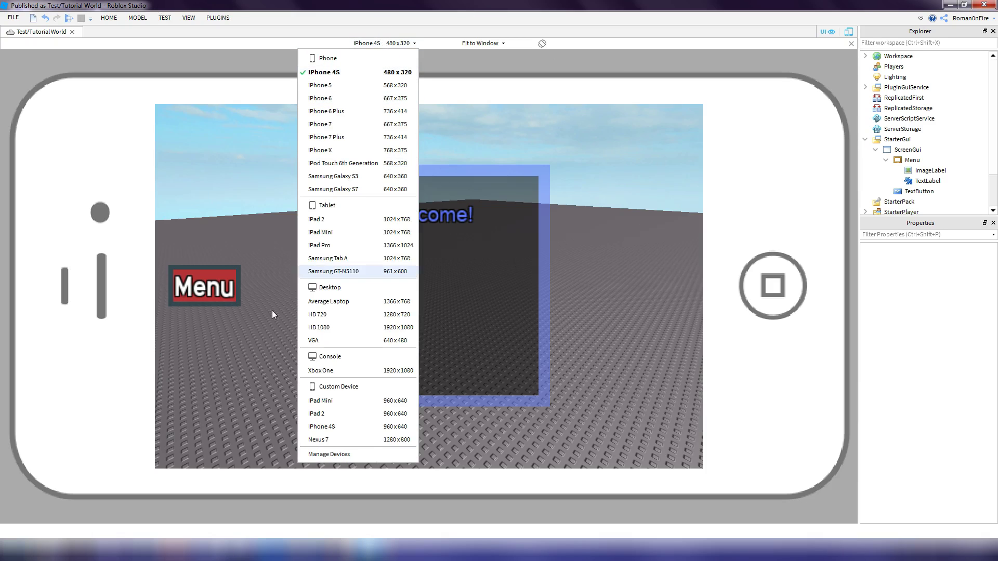
click(326, 247)
click(402, 43)
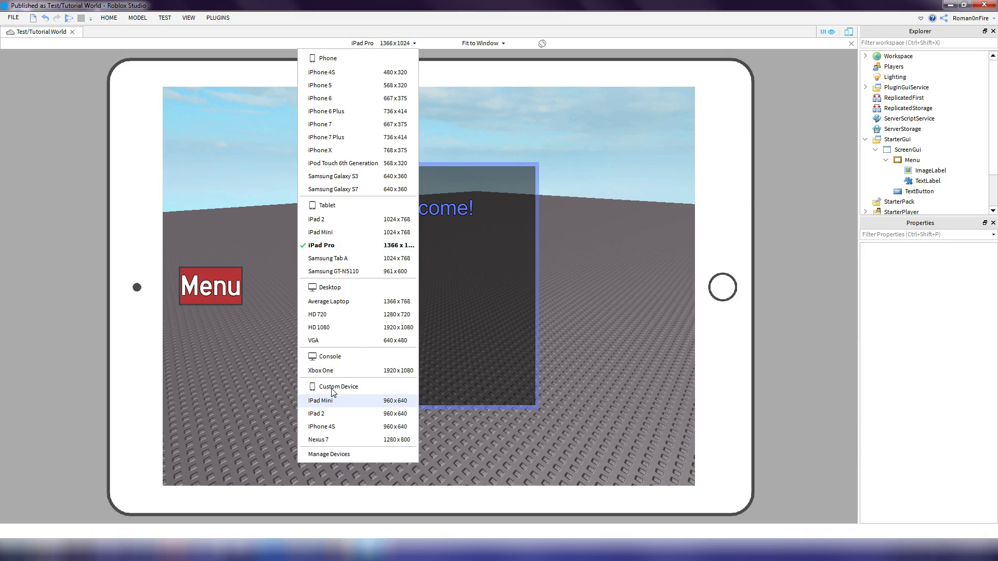
click(848, 31)
click(848, 31)
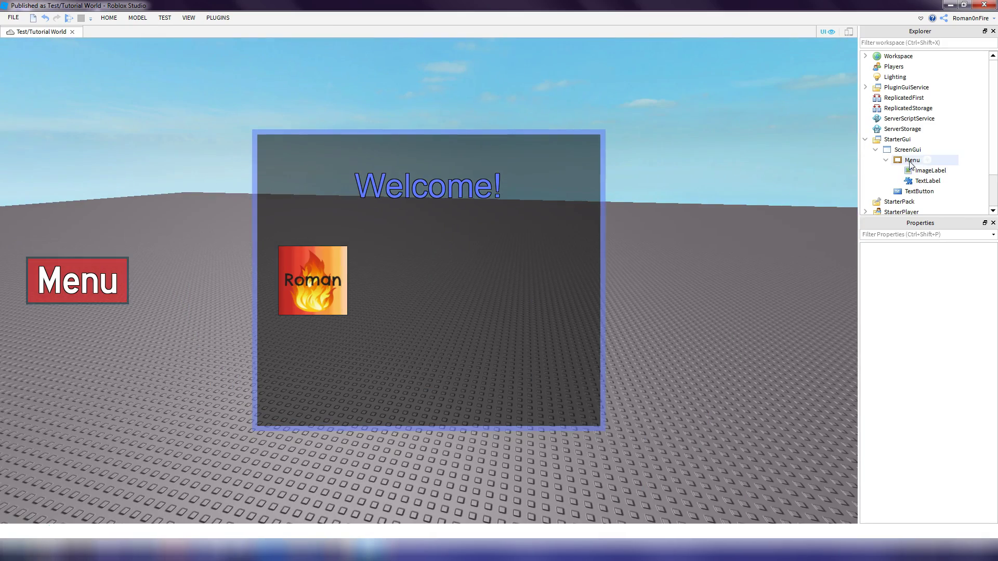
Hide the Menu frame by turning off its Visible property
click(910, 161)
scroll(931, 386, down, 3)
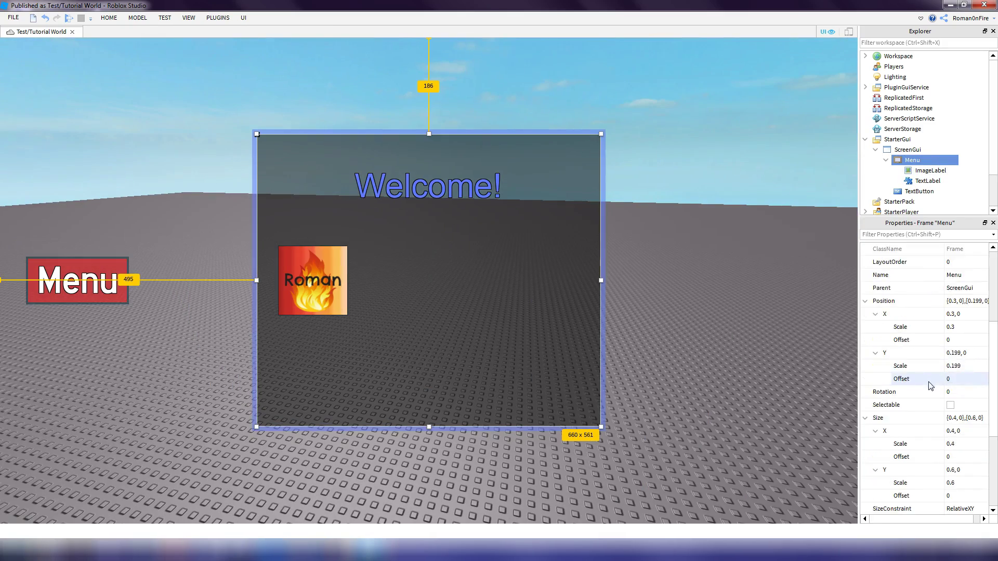
scroll(929, 385, down, 3)
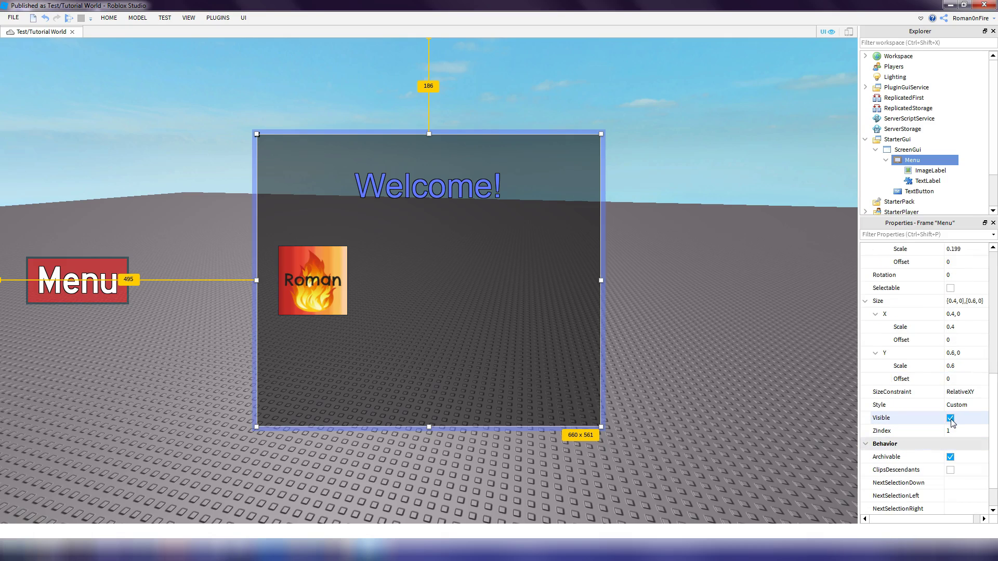
click(951, 418)
click(831, 156)
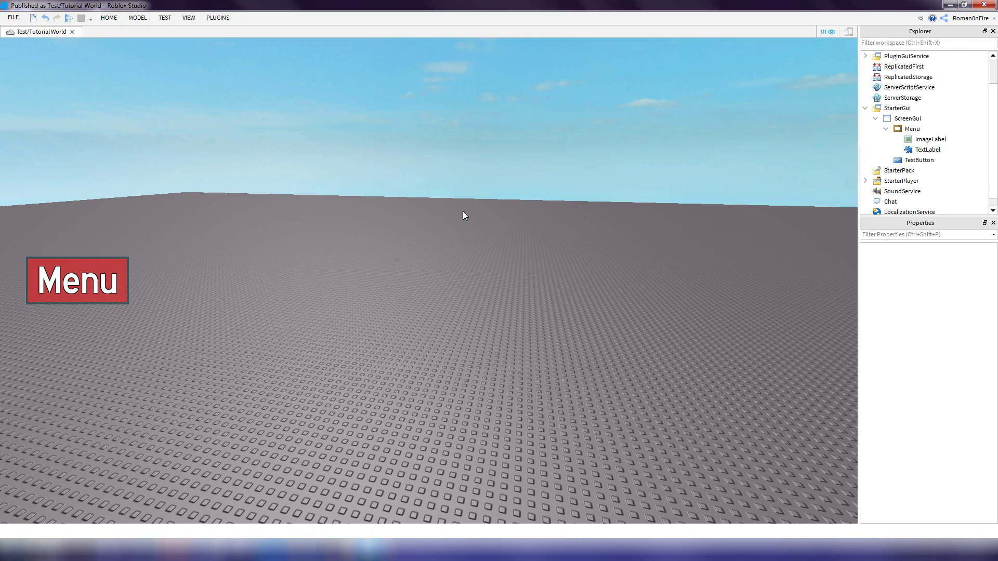
Insert a LocalScript into the Menu text button and clear its default code
click(919, 160)
right_click(919, 161)
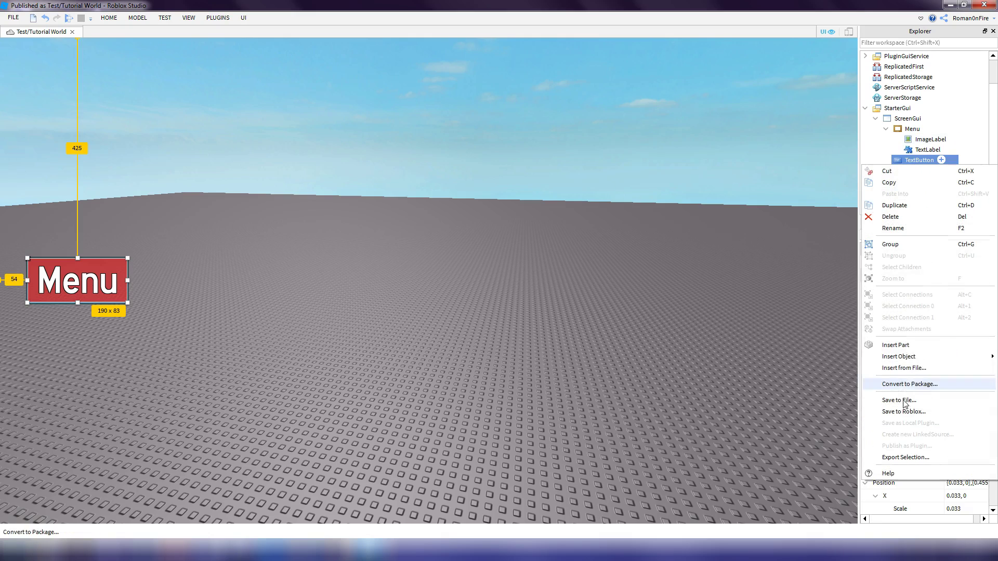
mouse_move(914, 357)
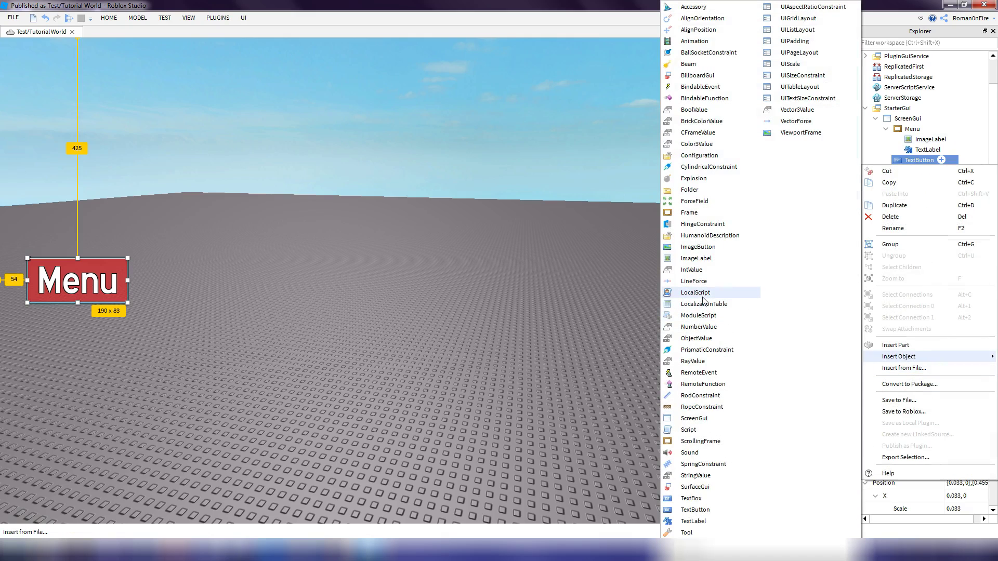
click(695, 292)
drag(382, 55, 46, 65)
key(BackSpace)
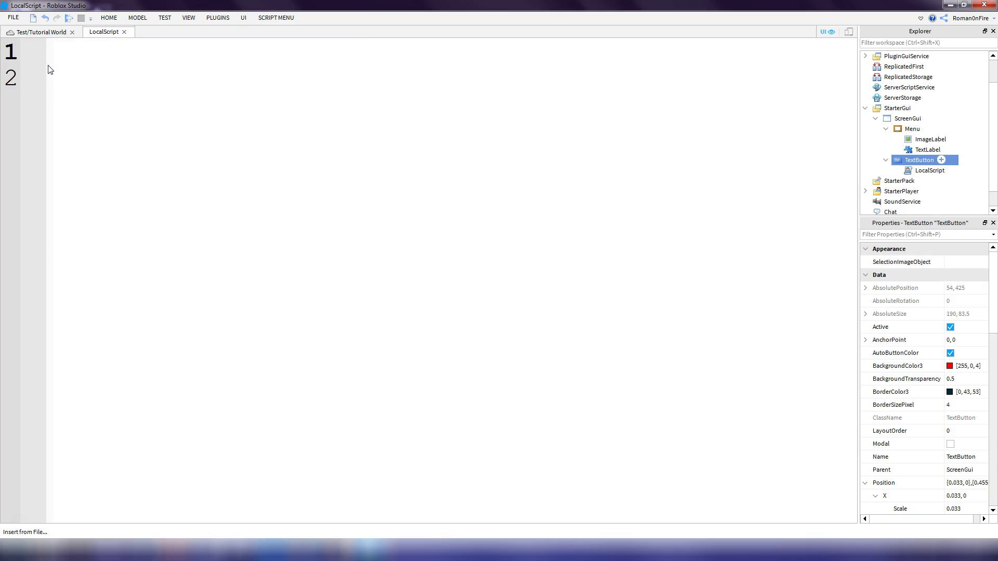
Start the LocalScript's first line with a reference to the button's click event, script.Parent.MouseButton1Click
text(scipt)
key(BackSpace)
key(BackSpace)
key(BackSpace)
text(r)
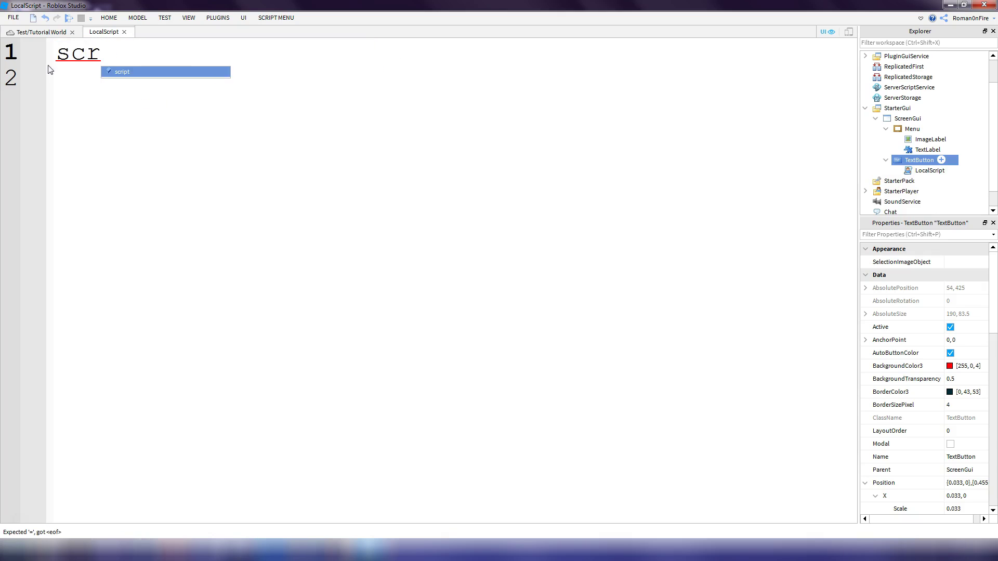
text(ipt.Parent.)
key(BackSpace)
text(.Mo)
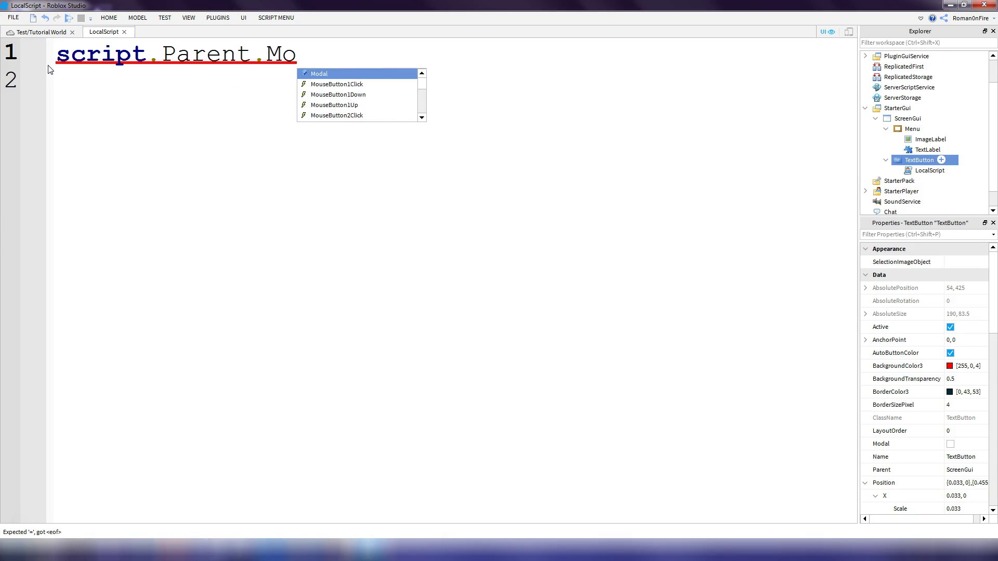
text(useButto)
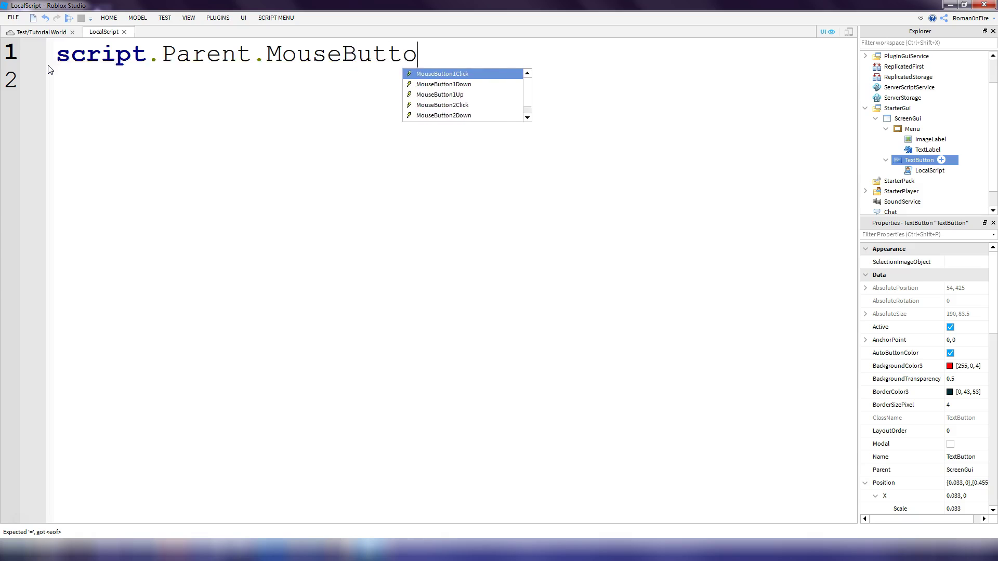
text(n1Cli)
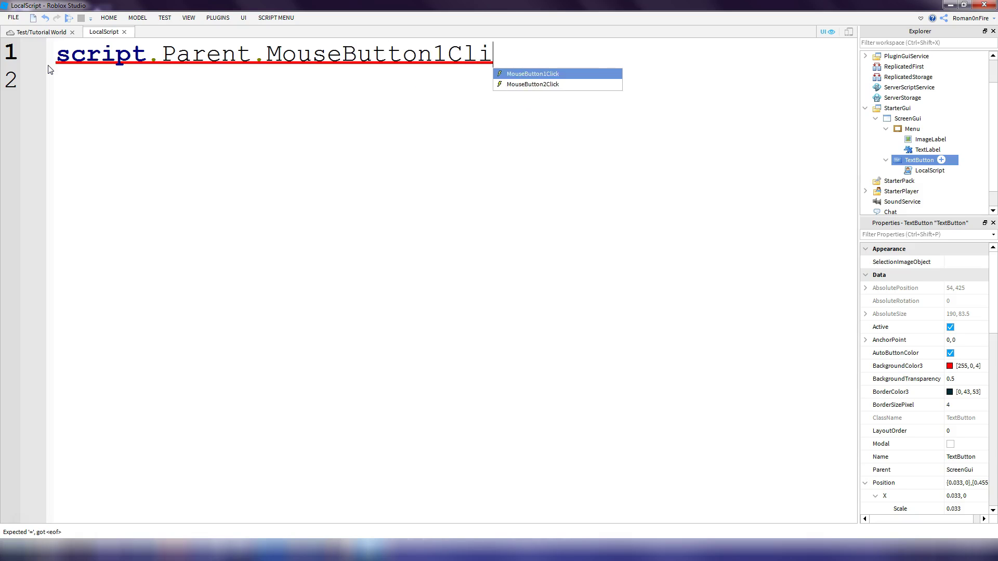
key(Tab)
Connect the click event to an anonymous function with :connect(function() and its closing end)
text(:co)
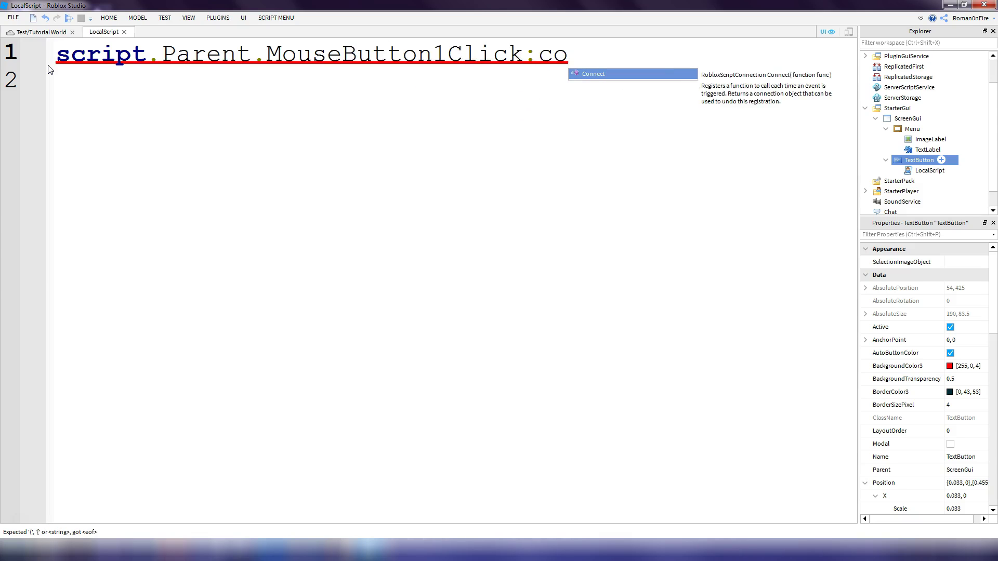
text(nnect)
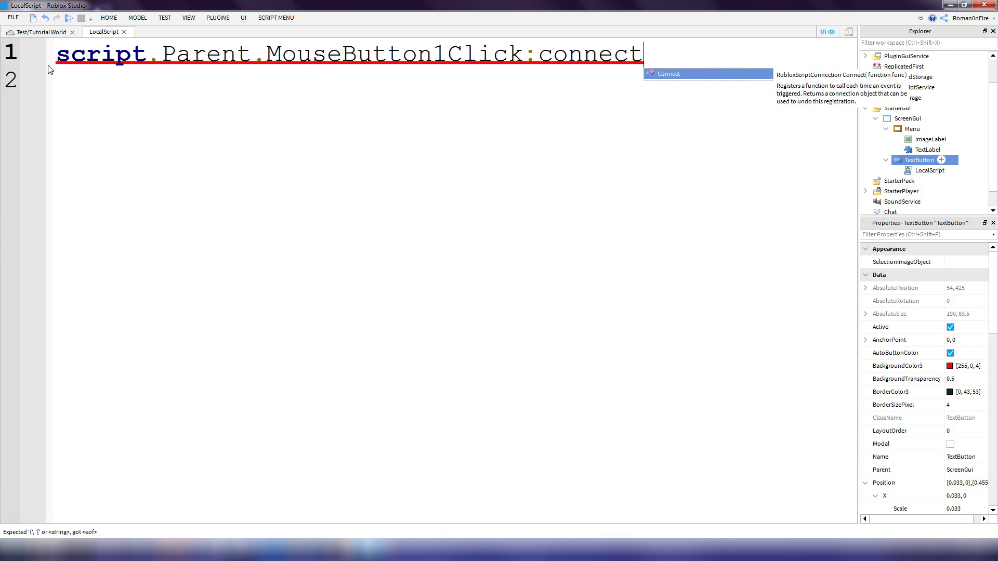
text((function())
key(Return)
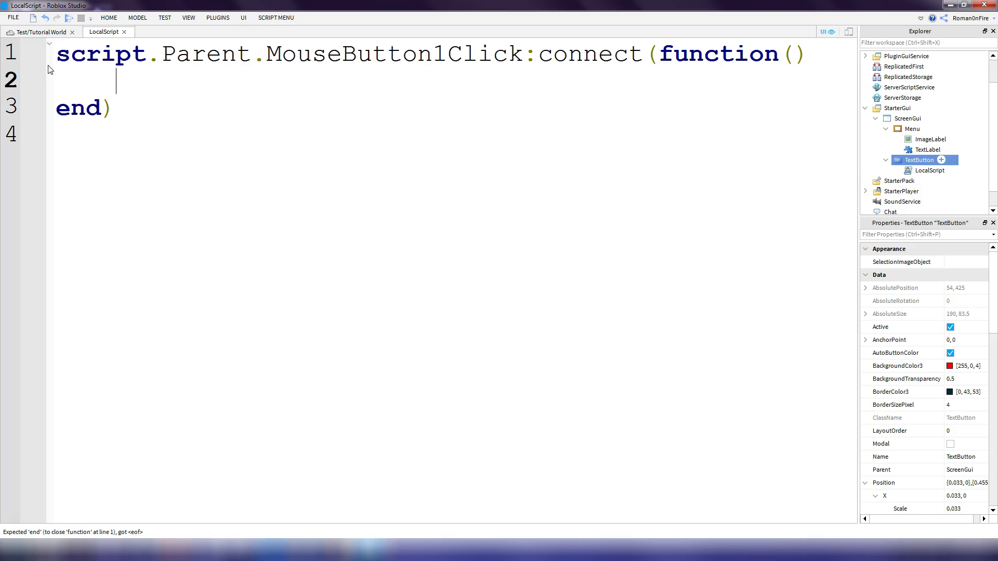
Inside the function, begin an assignment to the Menu frame's visibility with script.Parent.Parent.Menu.Visible =
text(sc)
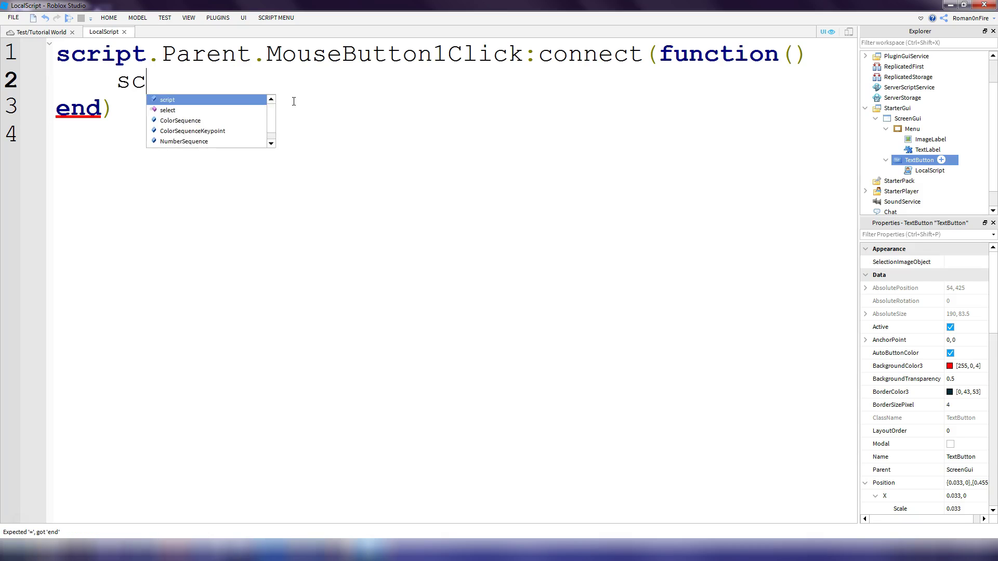
text(ript.Parent.Pa)
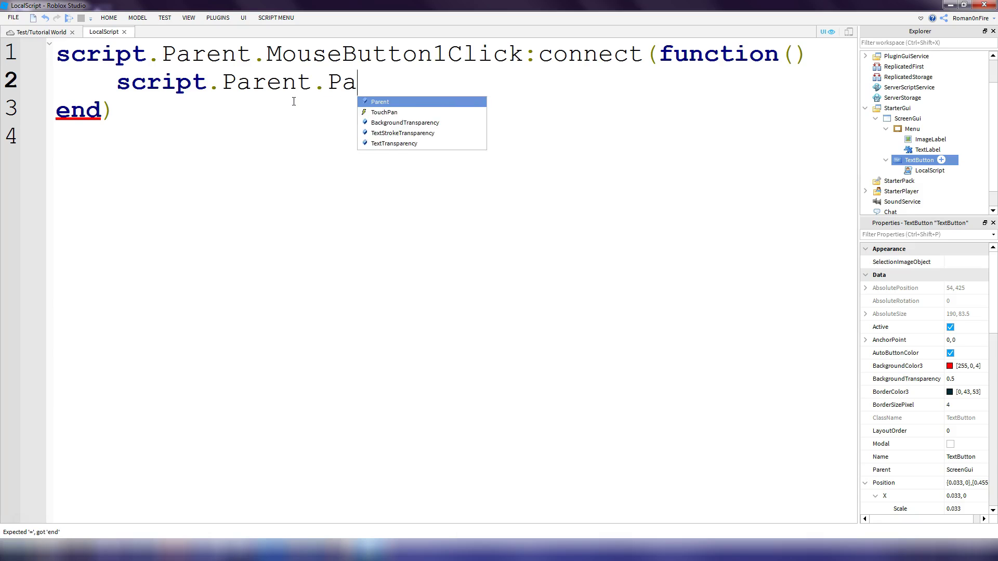
key(Tab)
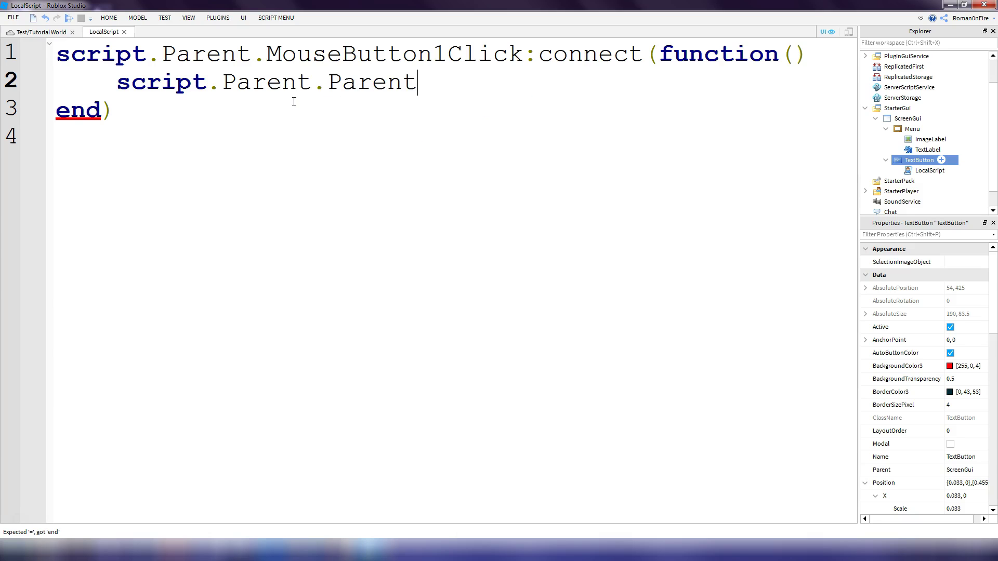
text(.Mue)
key(BackSpace)
key(BackSpace)
text(e)
key(Tab)
text(.Visib)
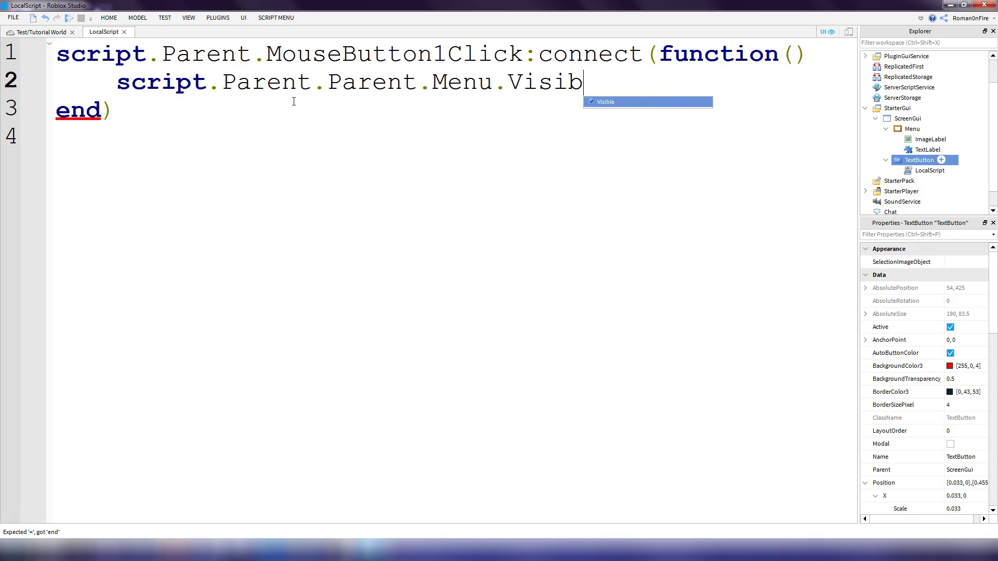
key(Tab)
text(=)
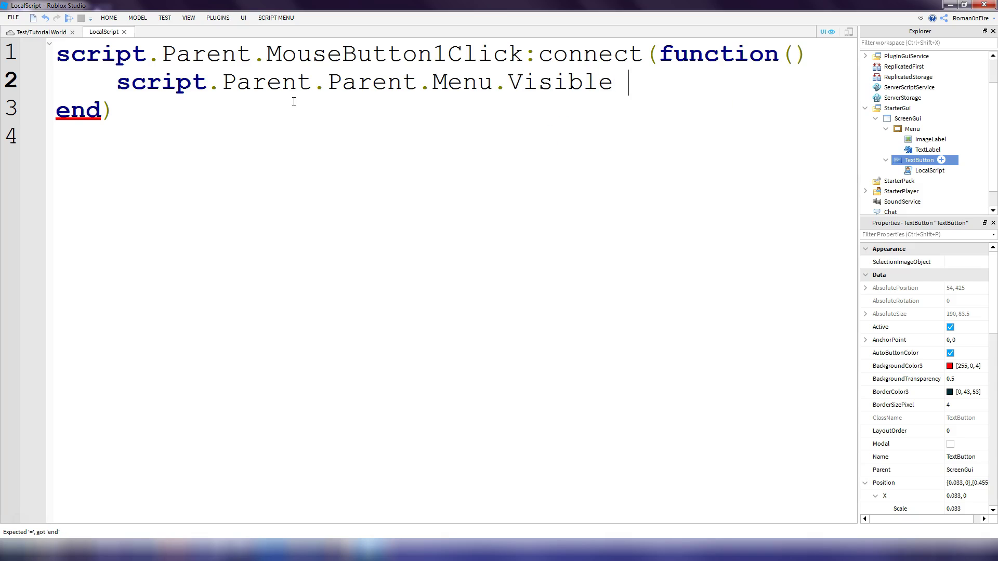
Complete the assignment with not followed by a copy of script.Parent.Parent.Menu.Visible, so each click toggles the frame
text( nopt)
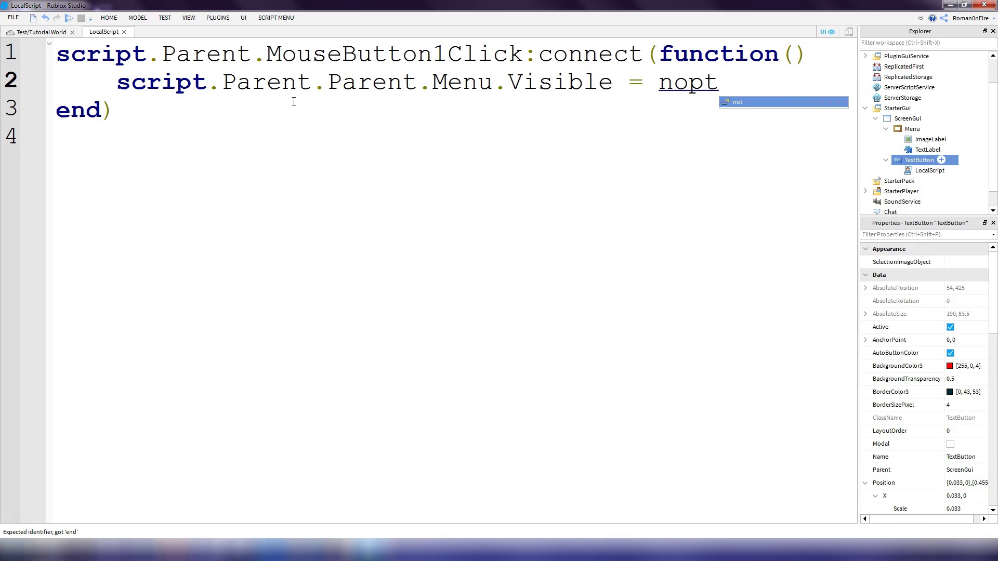
key(BackSpace)
key(BackSpace)
text(t)
drag(116, 82, 613, 81)
key(ctrl+c)
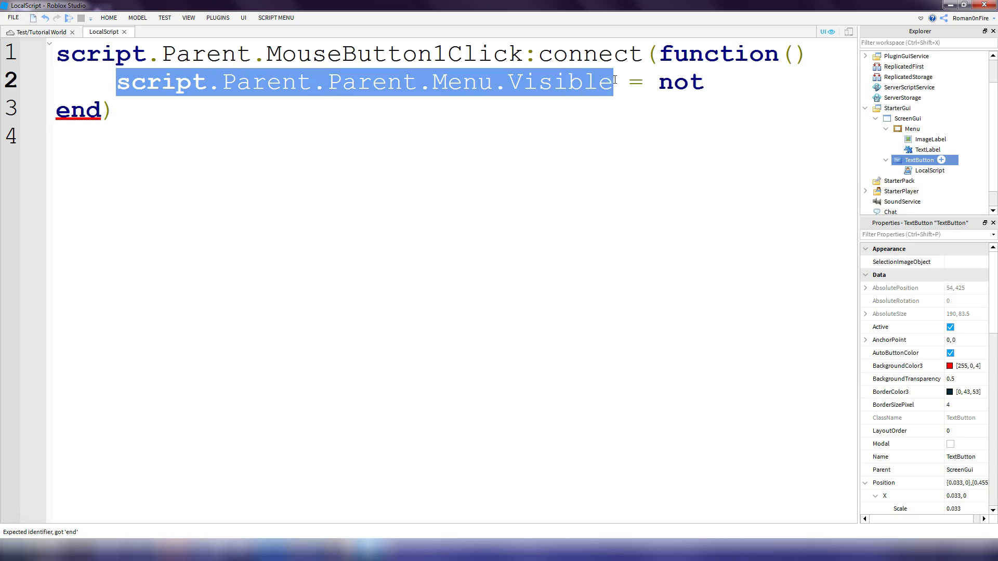
click(707, 76)
key(ctrl+v)
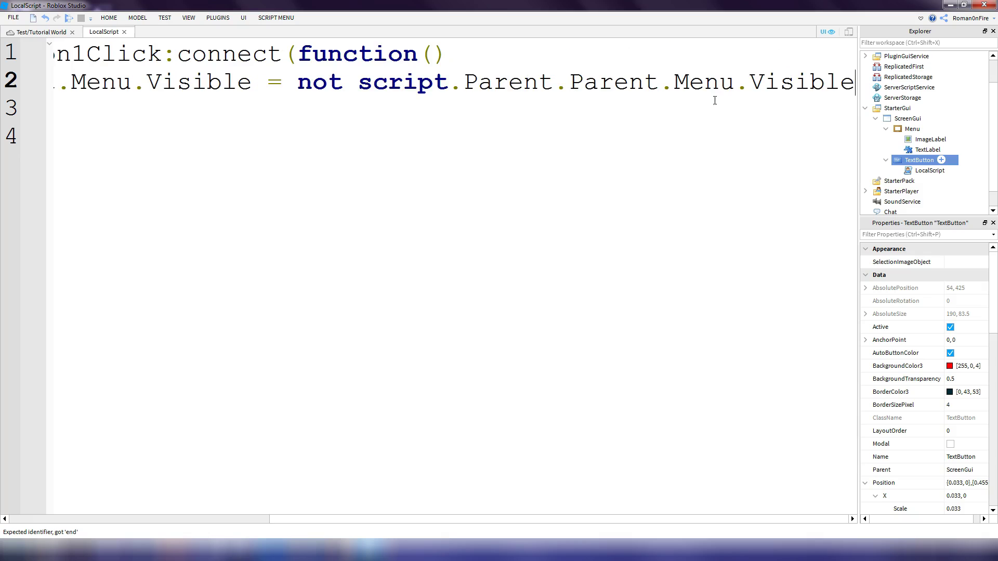
drag(626, 519, 365, 520)
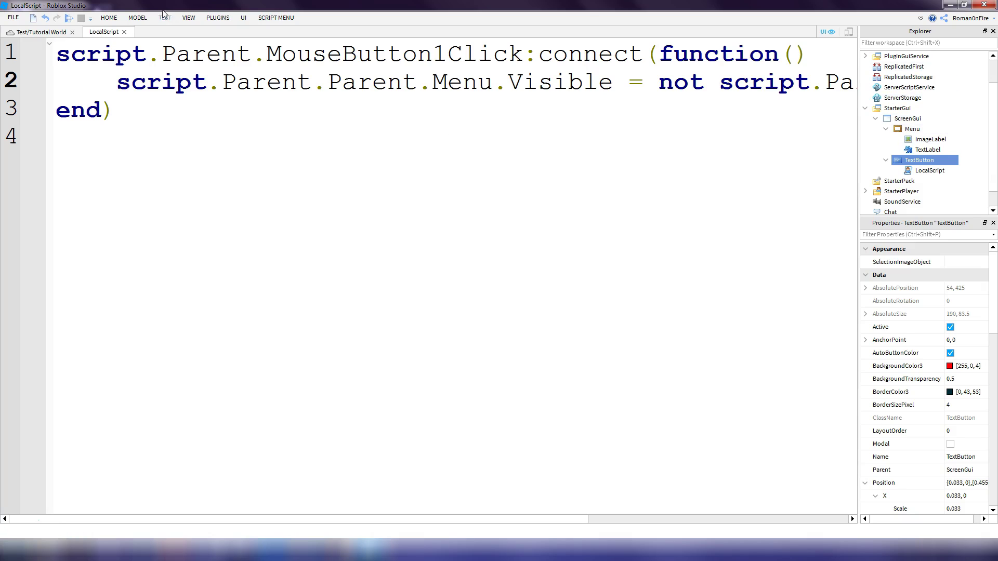
Close the LocalScript and play-test the place, opening and closing the Menu frame with the Menu button
click(125, 32)
click(387, 230)
right_drag(511, 154, 25, 527)
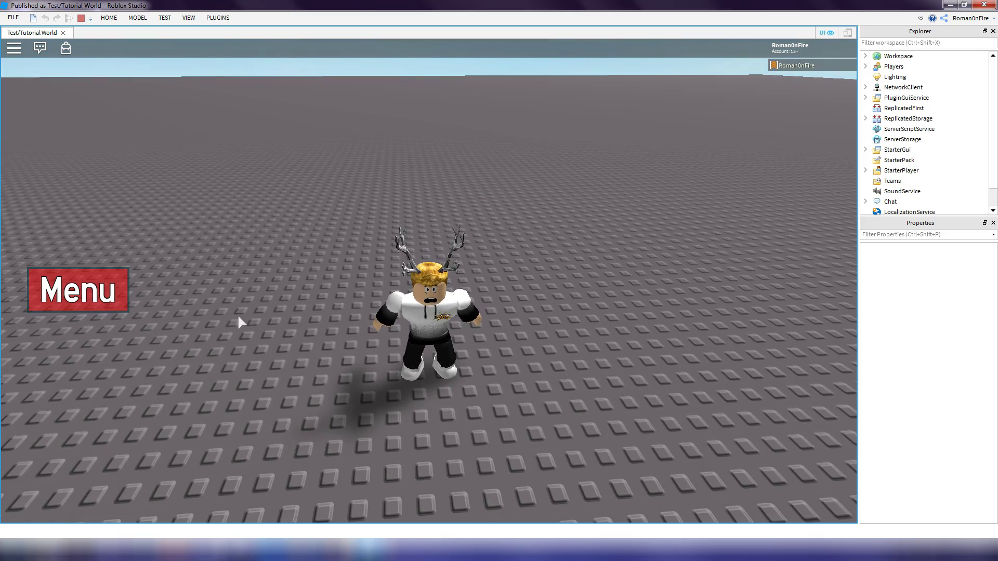
click(107, 294)
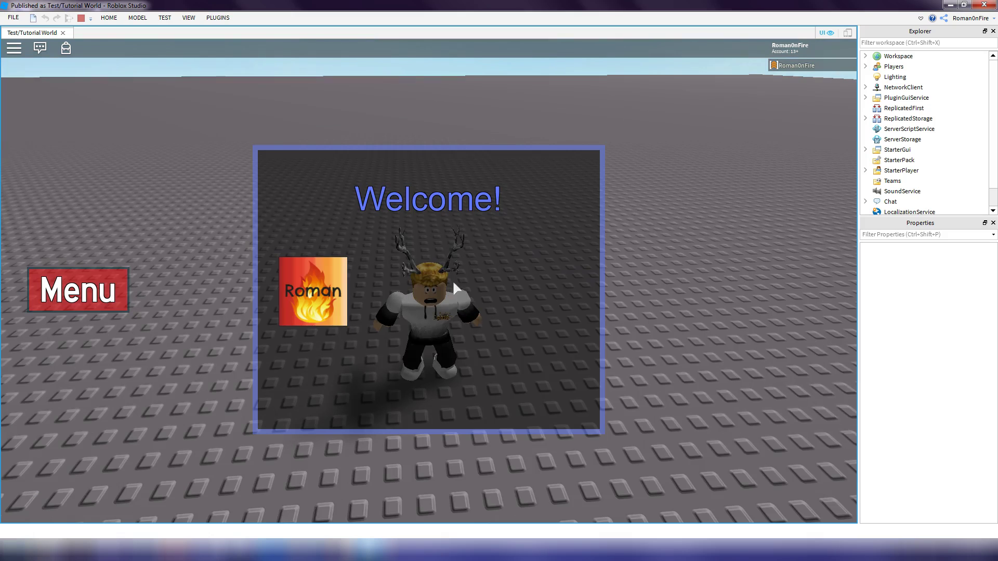
right_drag(720, 251, 720, 252)
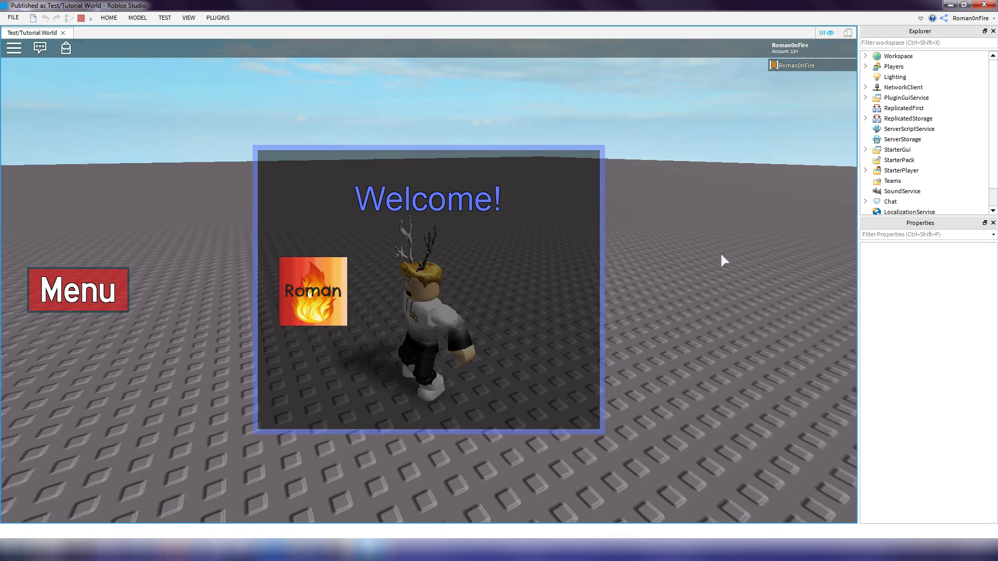
click(106, 299)
right_drag(409, 205, 409, 201)
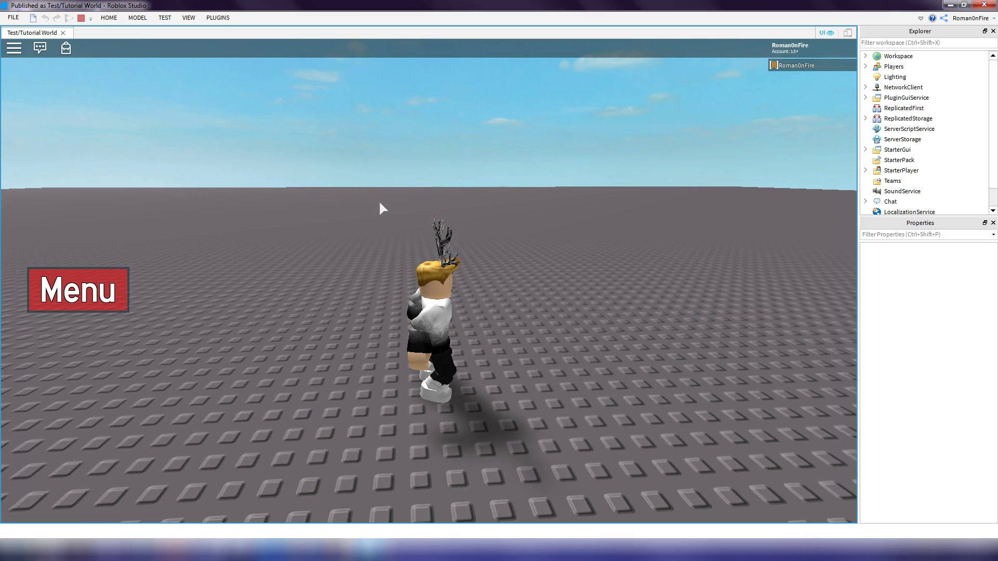
right_drag(367, 201, 471, 179)
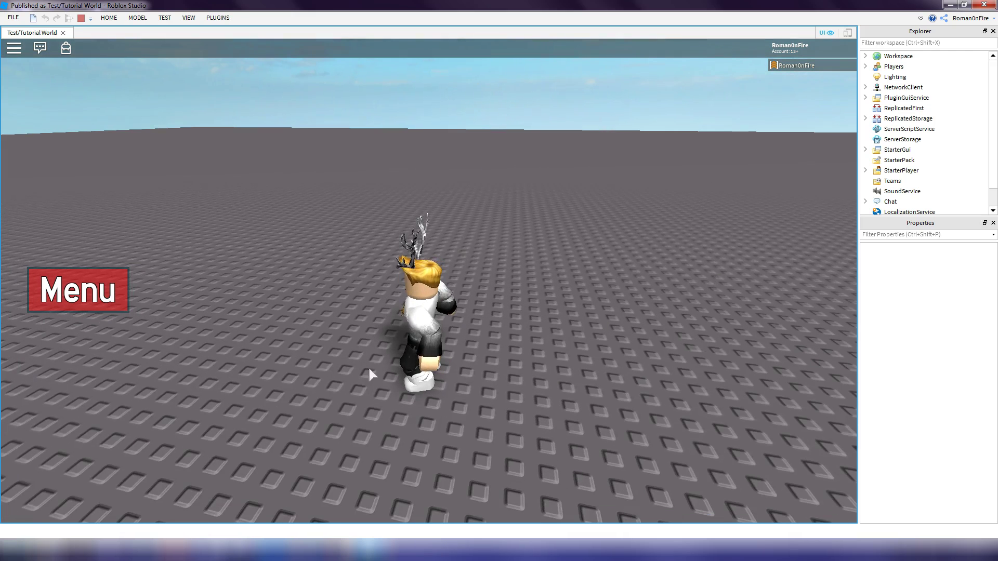